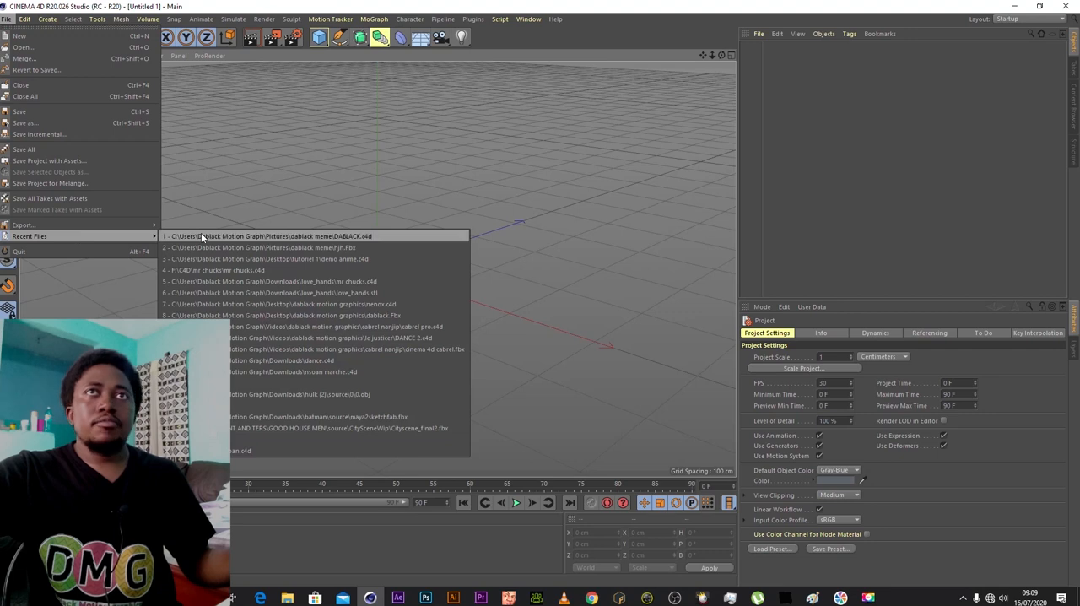
- Open the recent project DABLACK.c4d and select its character mesh in Model mode
{"action": "left_click", "coordinate": [293, 236]}
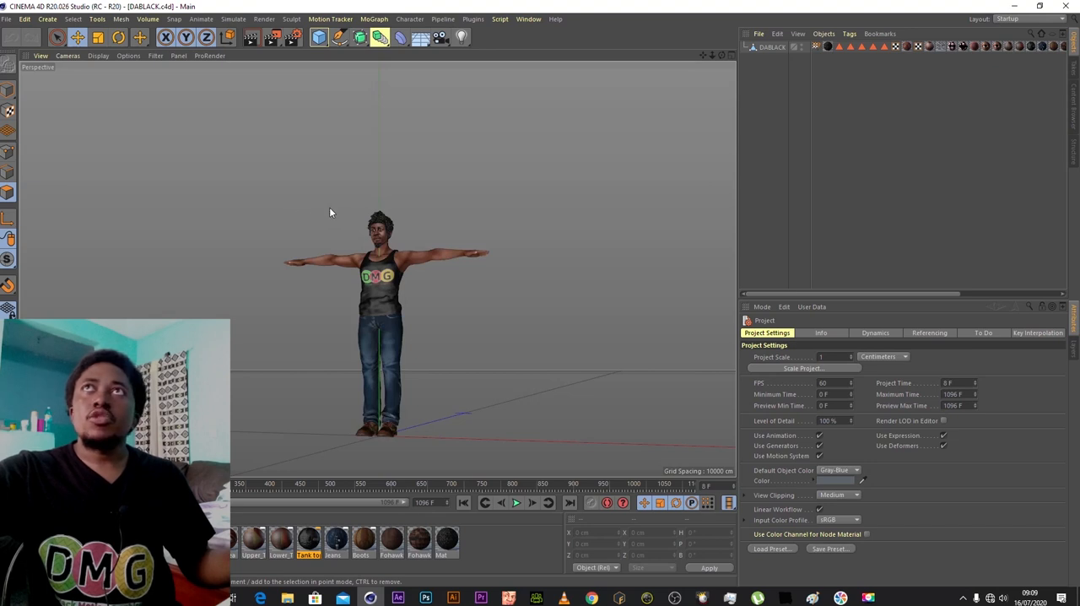
{"action": "left_click", "coordinate": [771, 48]}
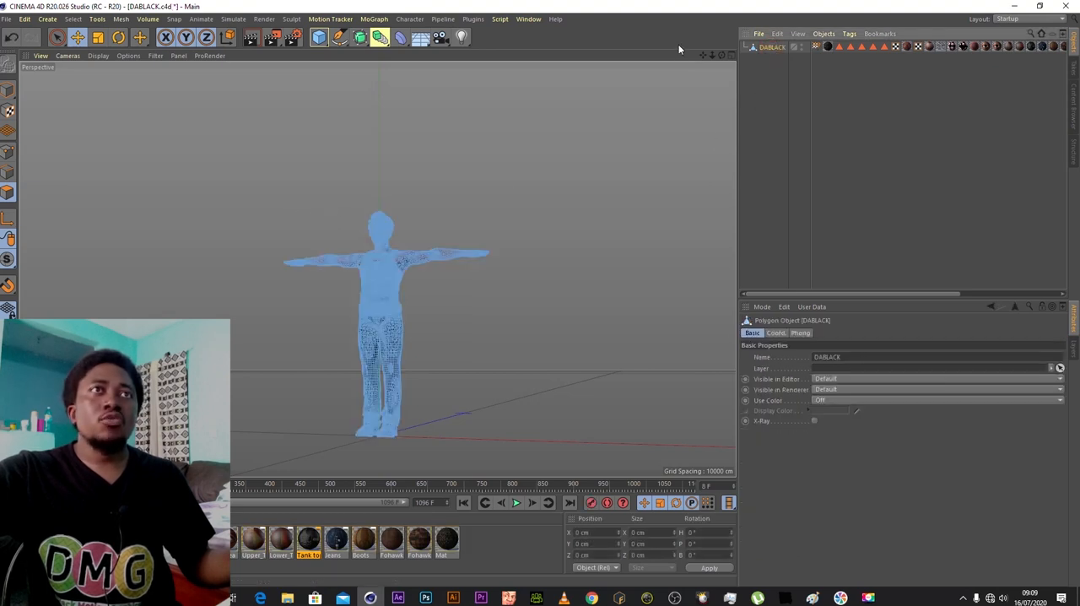
{"action": "left_click_drag", "start_coordinate": [718, 56], "coordinate": [724, 17]}
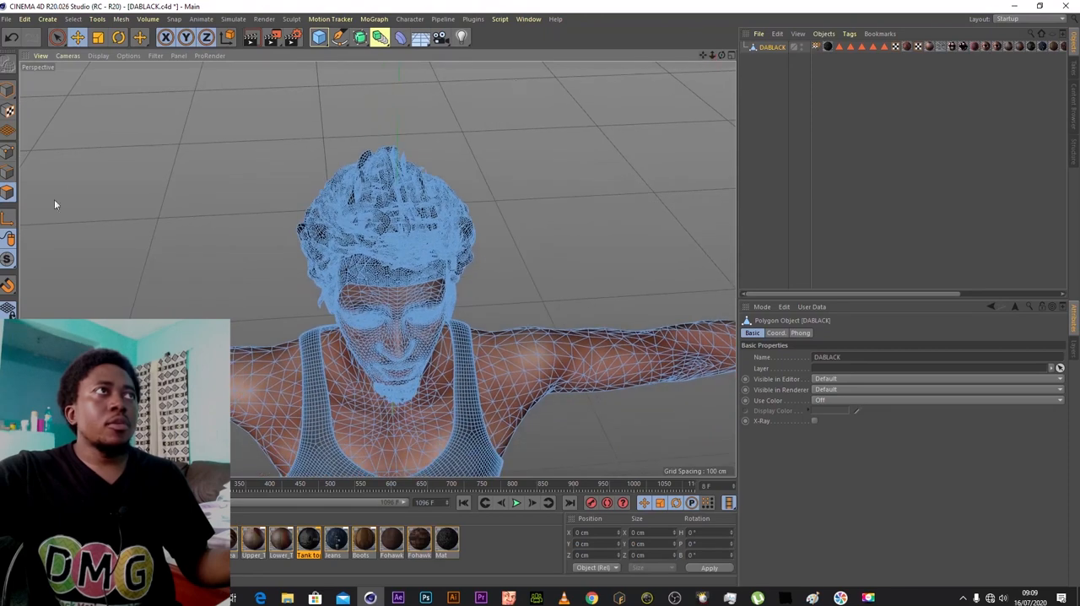
{"action": "left_click", "coordinate": [8, 95]}
- Preview-render the character in the perspective view, once close up on the face and once from farther back
{"action": "mouse_move", "coordinate": [720, 53]}
{"action": "left_mouse_down"}
{"action": "mouse_move", "coordinate": [709, 57]}
{"action": "mouse_move", "coordinate": [724, 56]}
{"action": "left_mouse_up"}
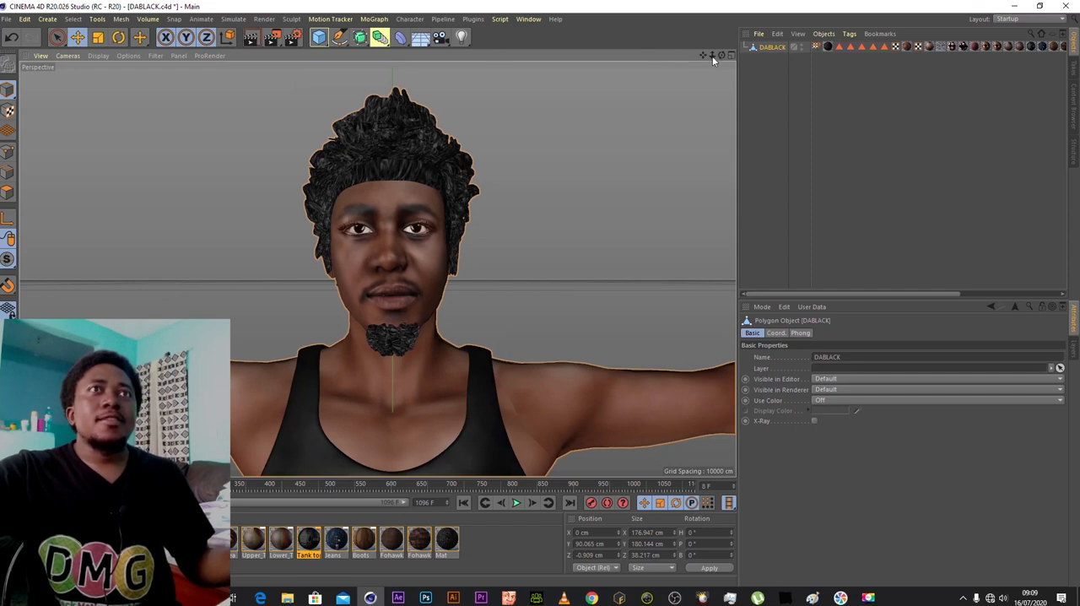
{"action": "left_click_drag", "start_coordinate": [712, 56], "coordinate": [706, 56]}
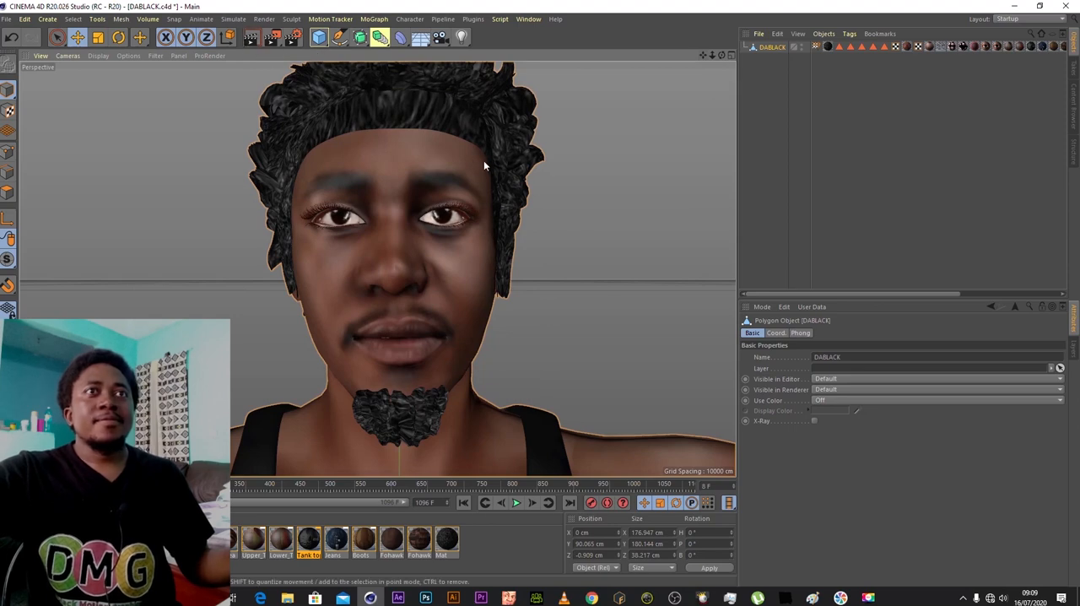
{"action": "key", "text": "ctrl+r"}
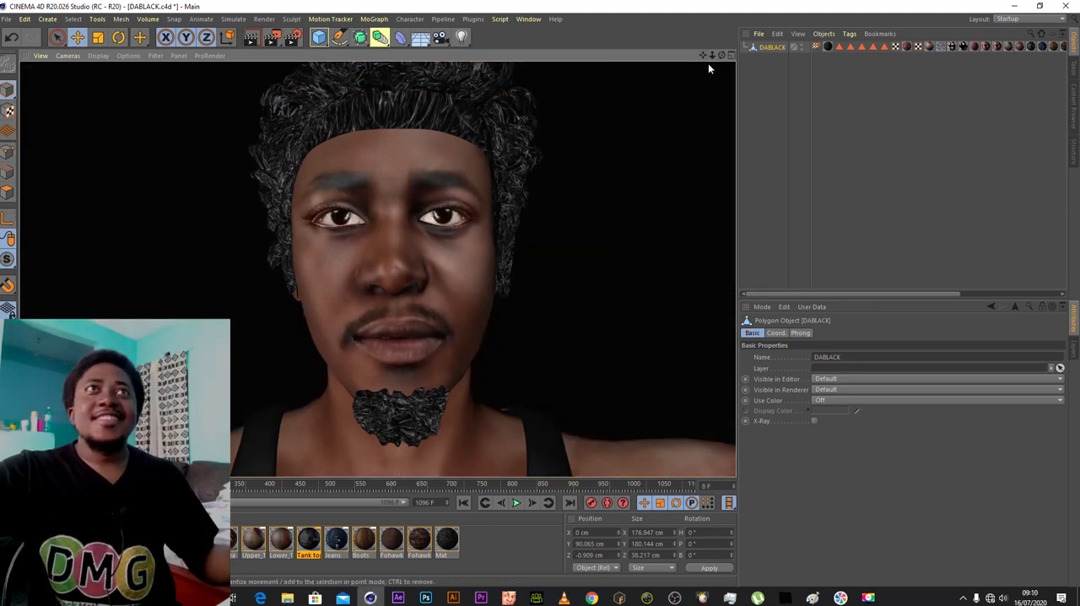
{"action": "left_click_drag", "start_coordinate": [712, 55], "coordinate": [616, 55]}
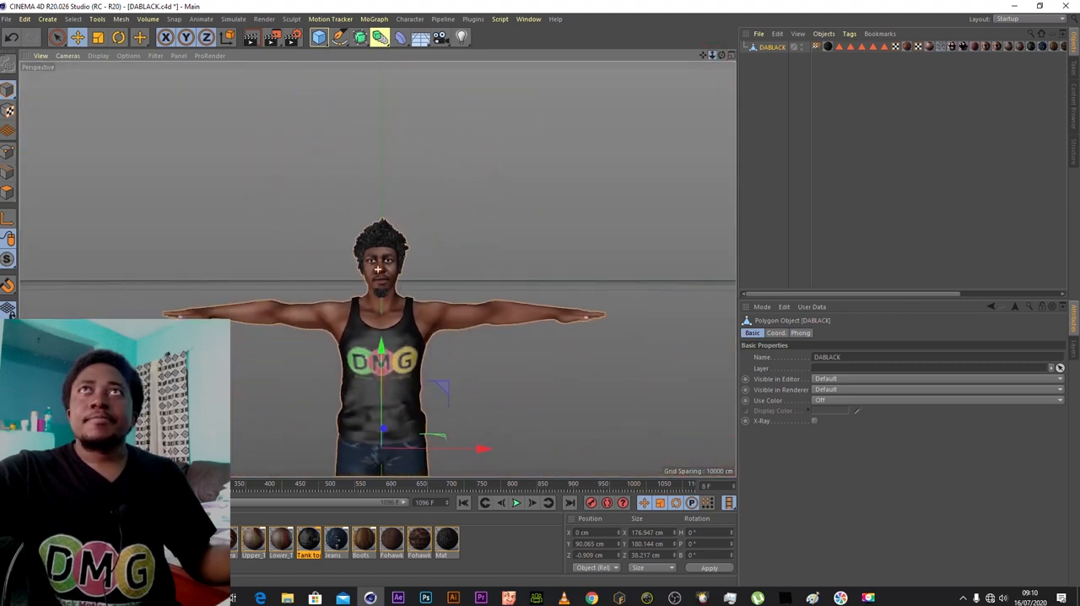
{"action": "left_click_drag", "start_coordinate": [703, 55], "coordinate": [700, 6]}
{"action": "left_click", "coordinate": [251, 42]}
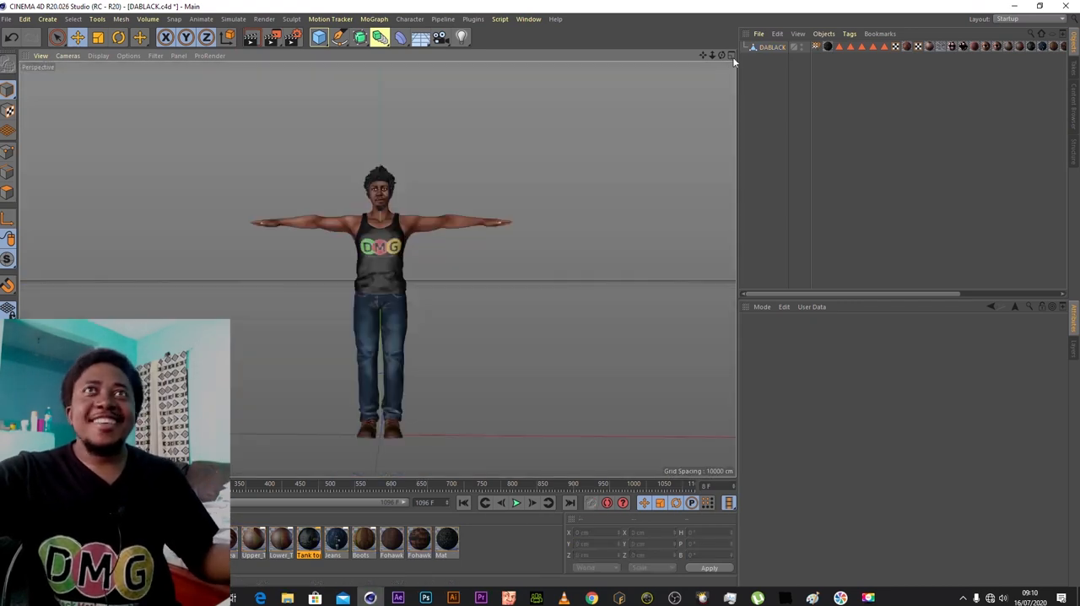
- Show all four views and display the character fully shaded and framed from head to feet in the front view
{"action": "left_click", "coordinate": [731, 55]}
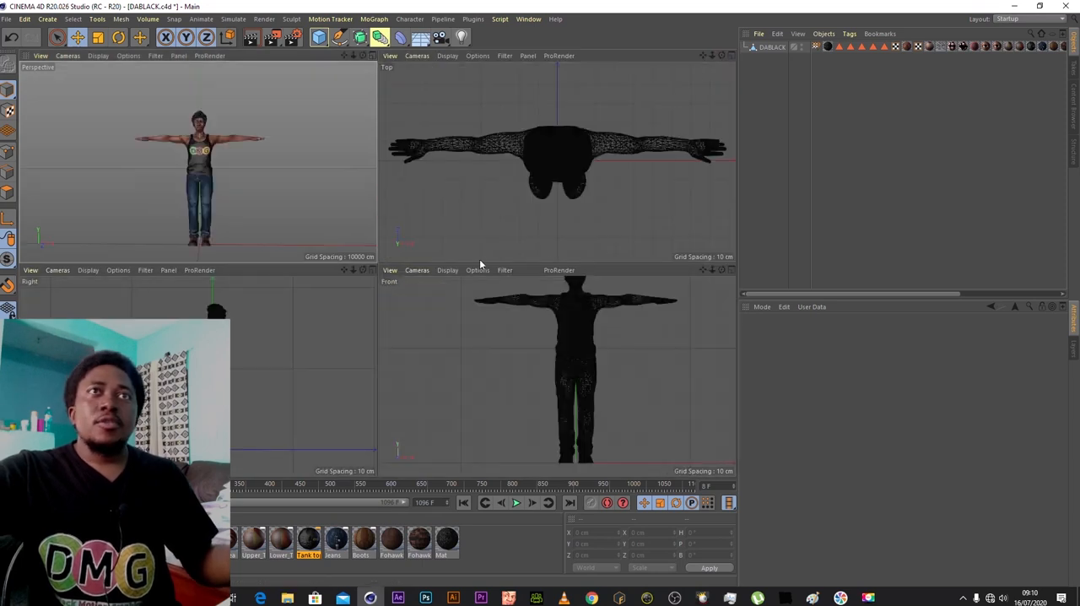
{"action": "left_click", "coordinate": [447, 270]}
{"action": "left_click", "coordinate": [473, 288]}
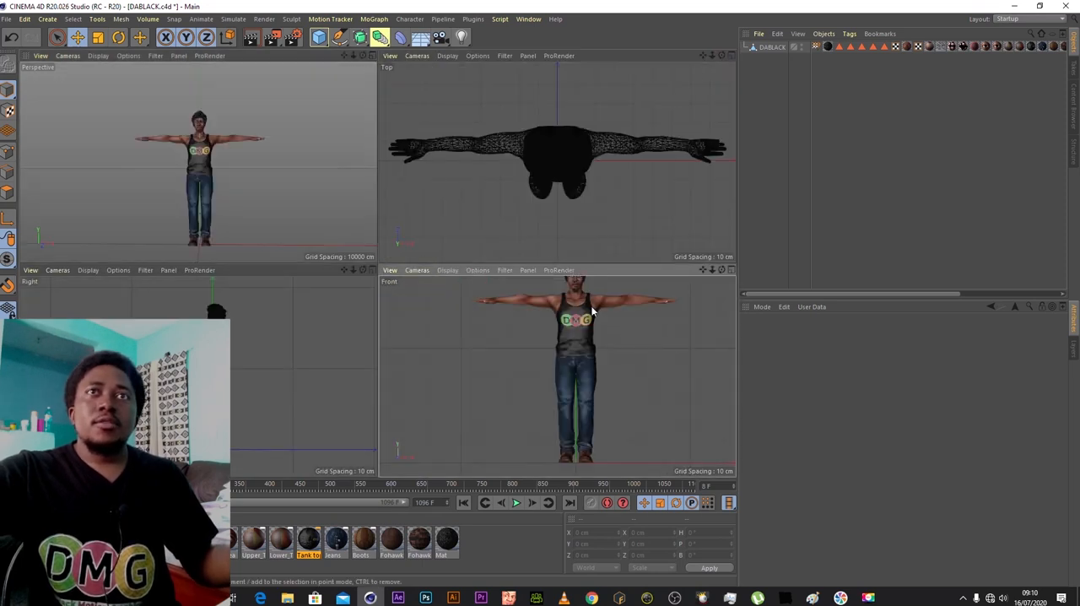
{"action": "left_click", "coordinate": [702, 270]}
{"action": "left_click_drag", "start_coordinate": [702, 270], "coordinate": [705, 275]}
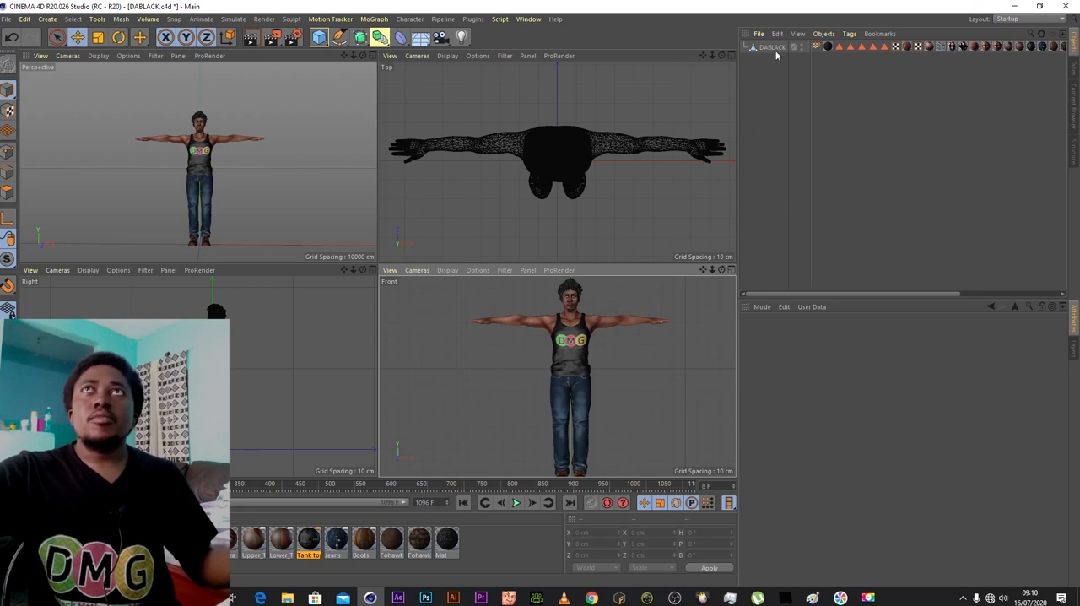
- Add a Character object to the scene and set its template to Biped
{"action": "left_click", "coordinate": [410, 18]}
{"action": "left_click", "coordinate": [422, 85]}
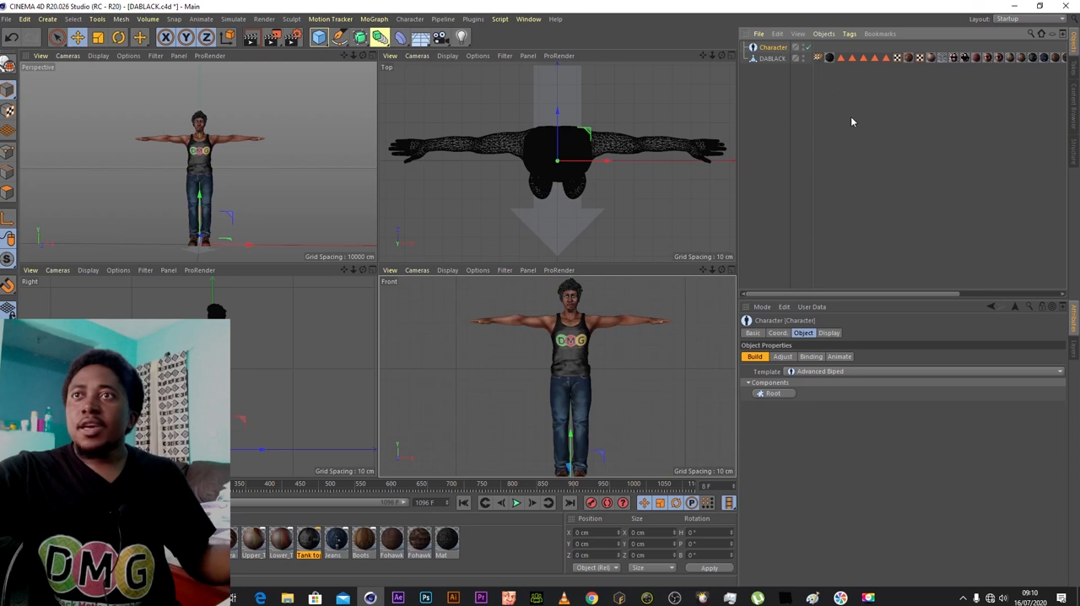
{"action": "left_click", "coordinate": [835, 372]}
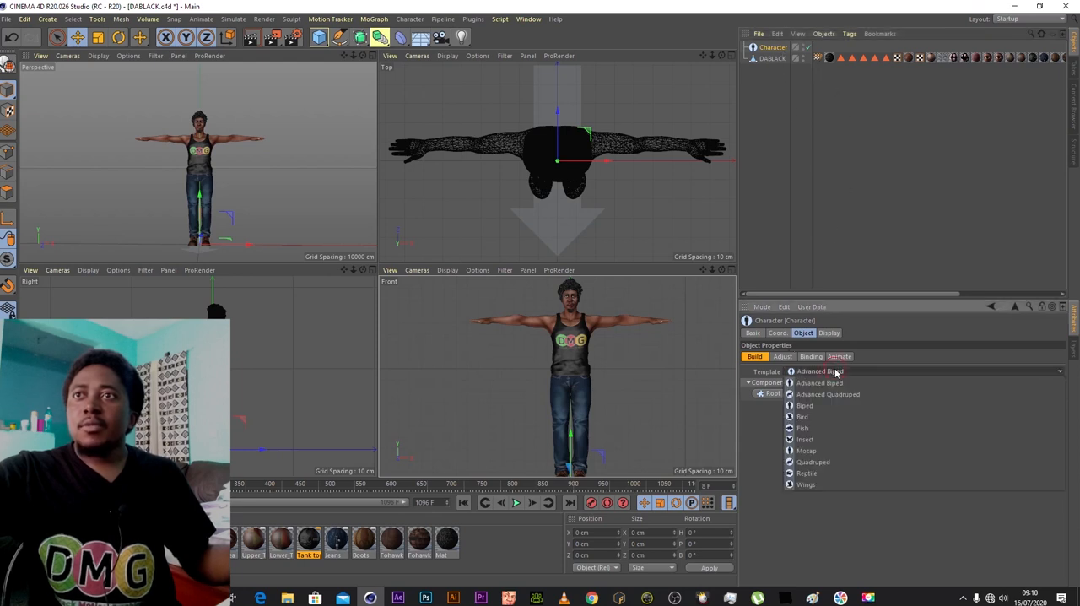
{"action": "left_click", "coordinate": [806, 406]}
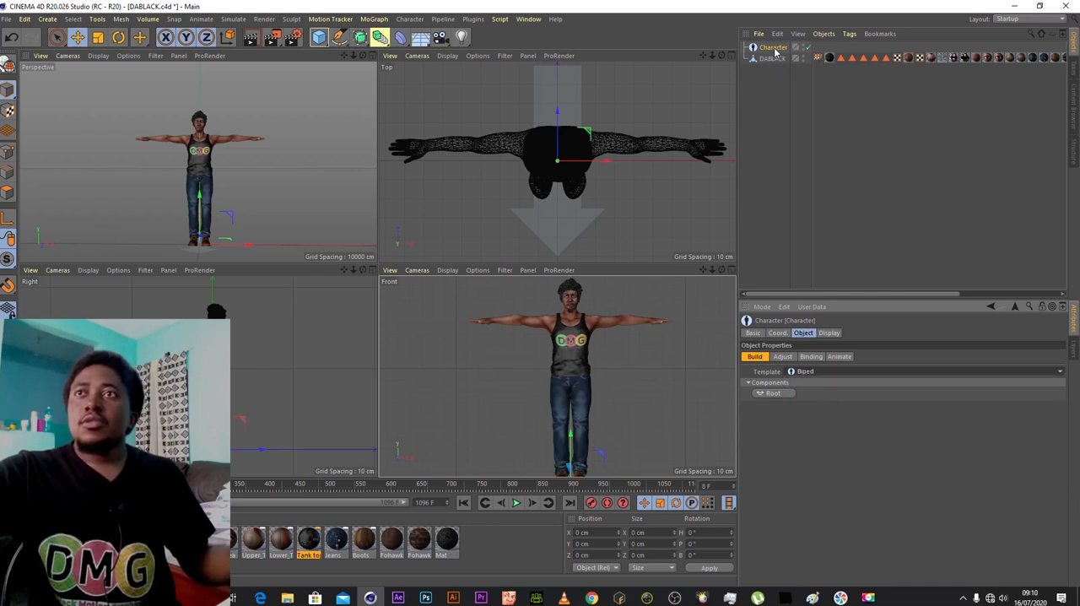
- Add the Root component to the biped rig and a Spine (IK) component beneath it
{"action": "left_click", "coordinate": [772, 393]}
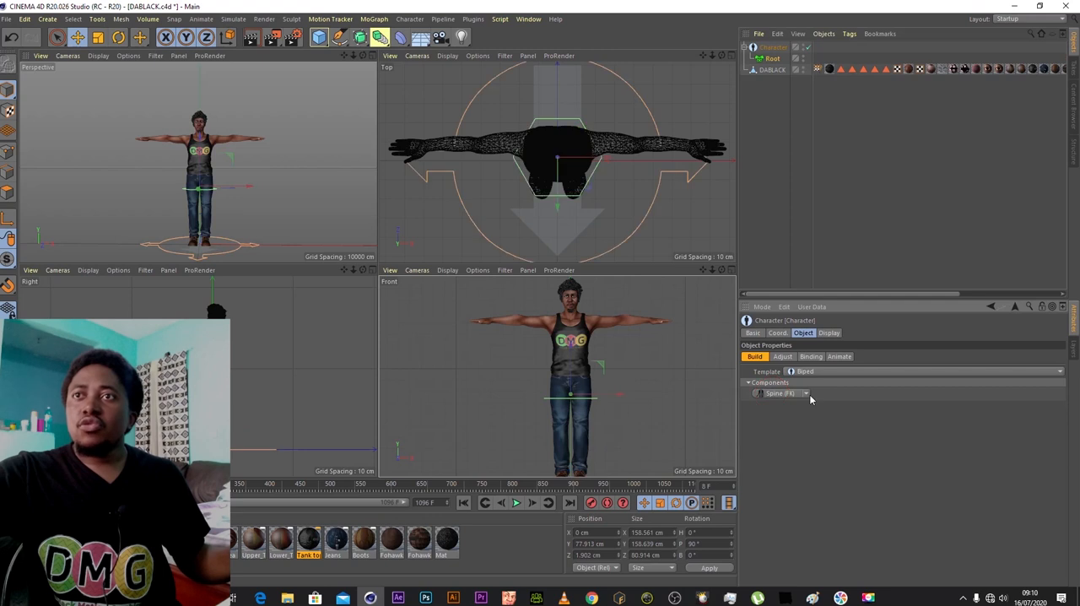
{"action": "left_click_drag", "start_coordinate": [703, 270], "coordinate": [692, 243]}
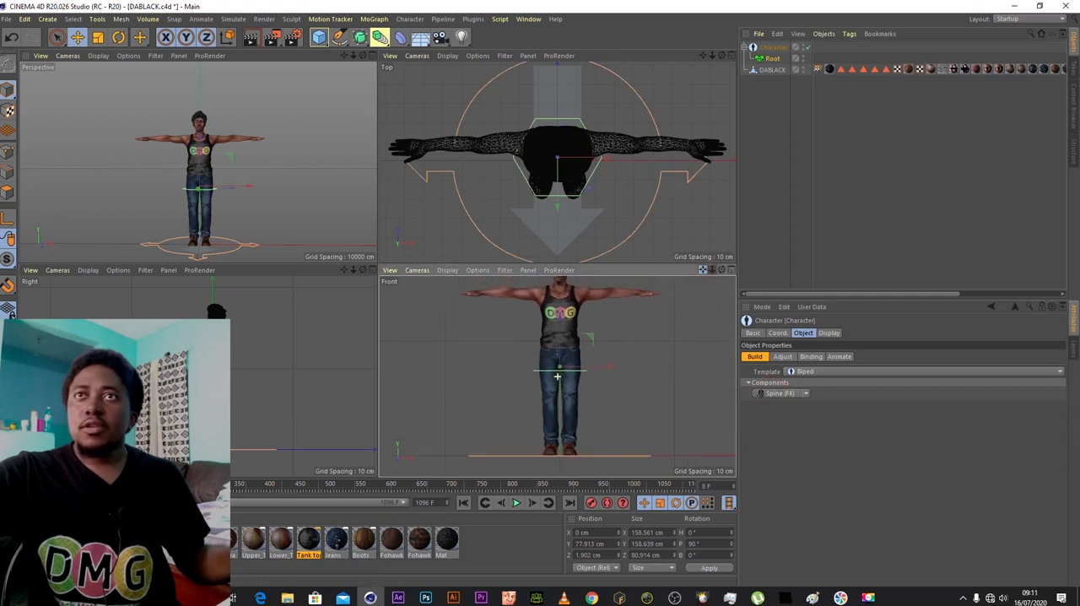
{"action": "left_click", "coordinate": [806, 394]}
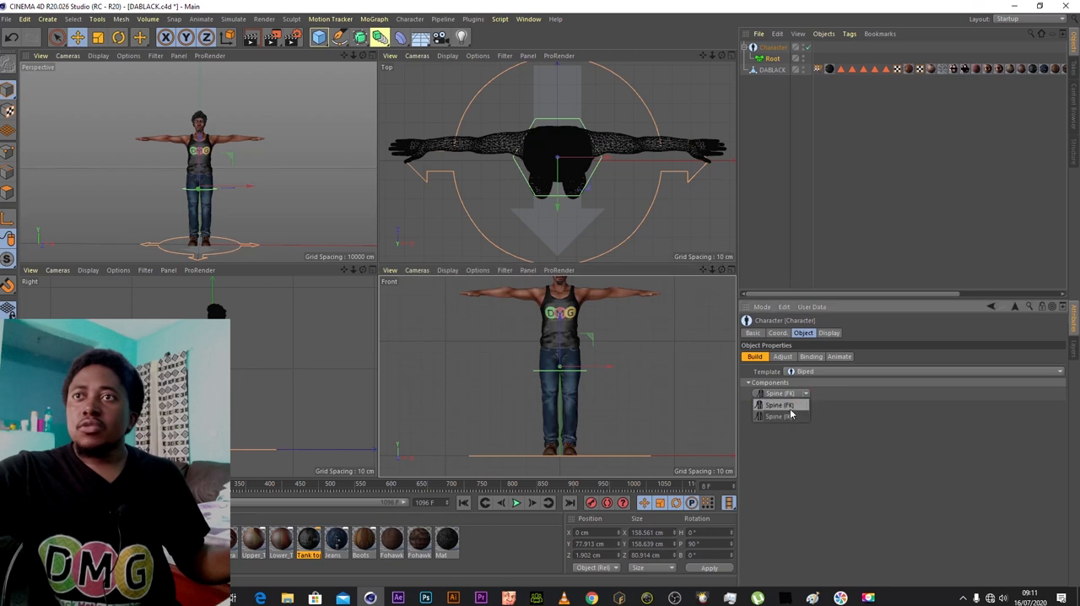
{"action": "left_click", "coordinate": [788, 418], "text": "ctrl"}
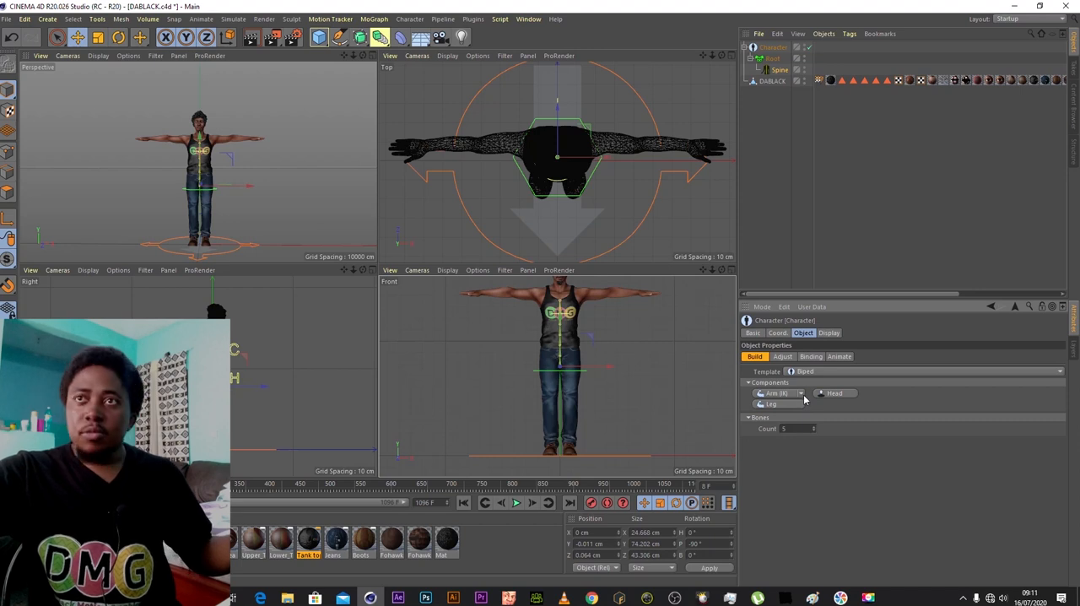
- Add left and right Arm (IK) components to the spine
{"action": "left_click", "coordinate": [801, 394]}
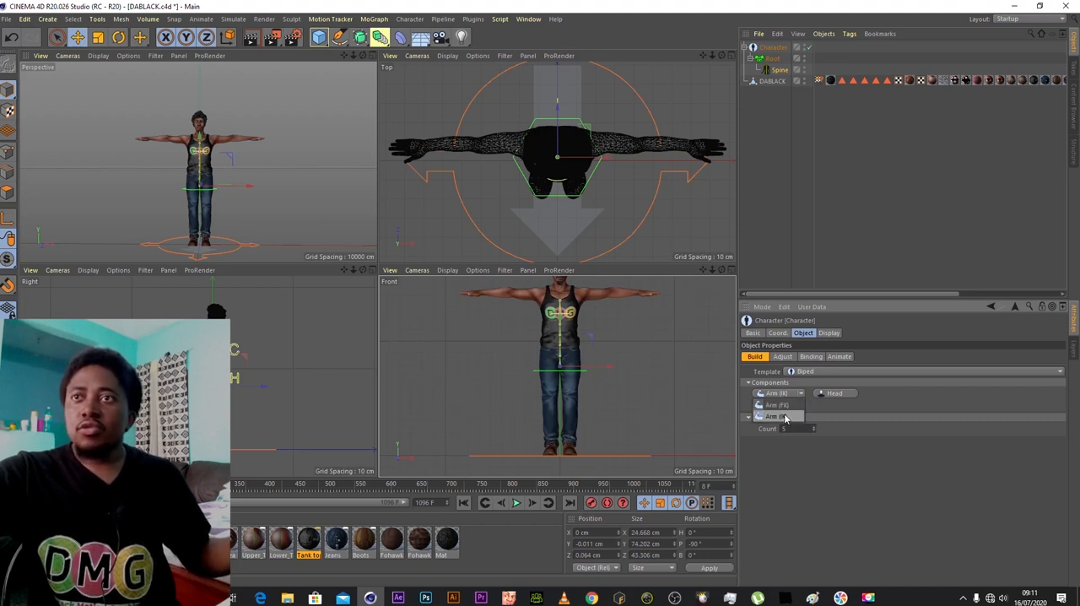
{"action": "left_click", "coordinate": [784, 417], "text": "ctrl"}
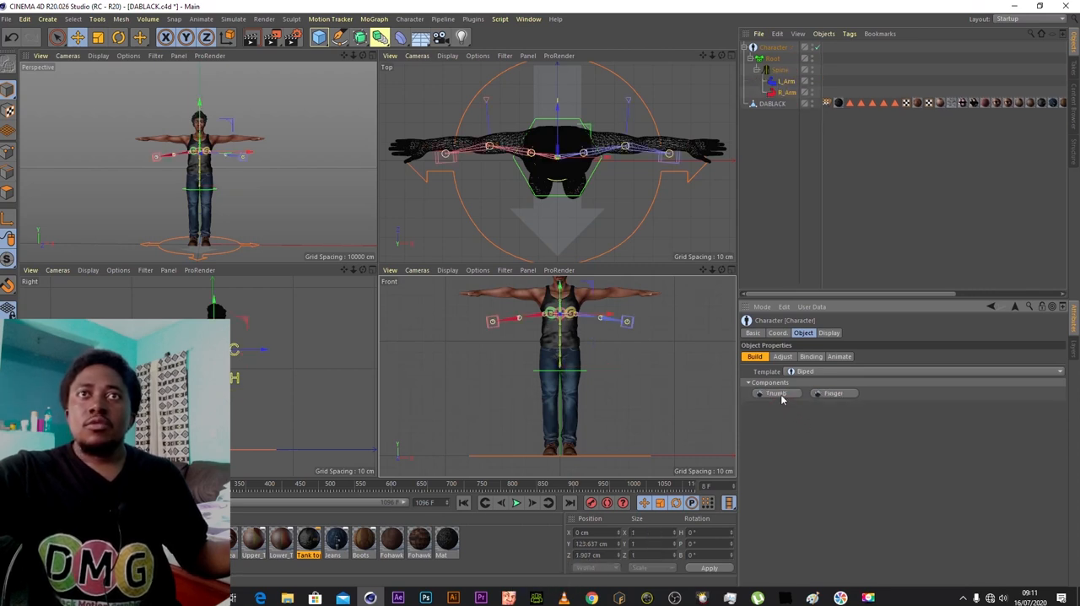
- Add left and right Leg components and a Head component to the spine
{"action": "left_click", "coordinate": [785, 71]}
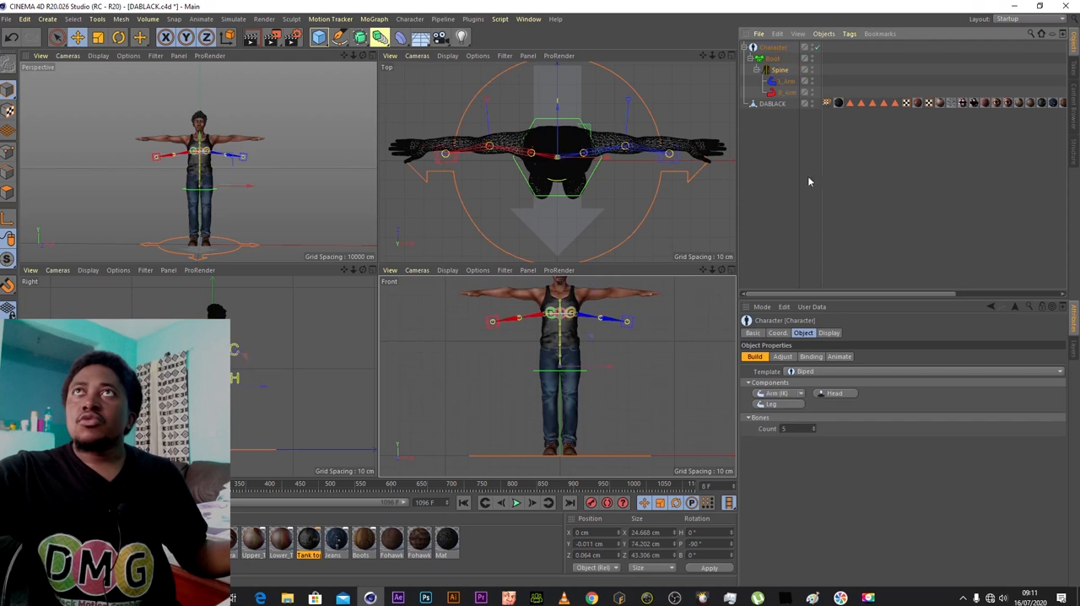
{"action": "left_click", "coordinate": [793, 408], "text": "ctrl"}
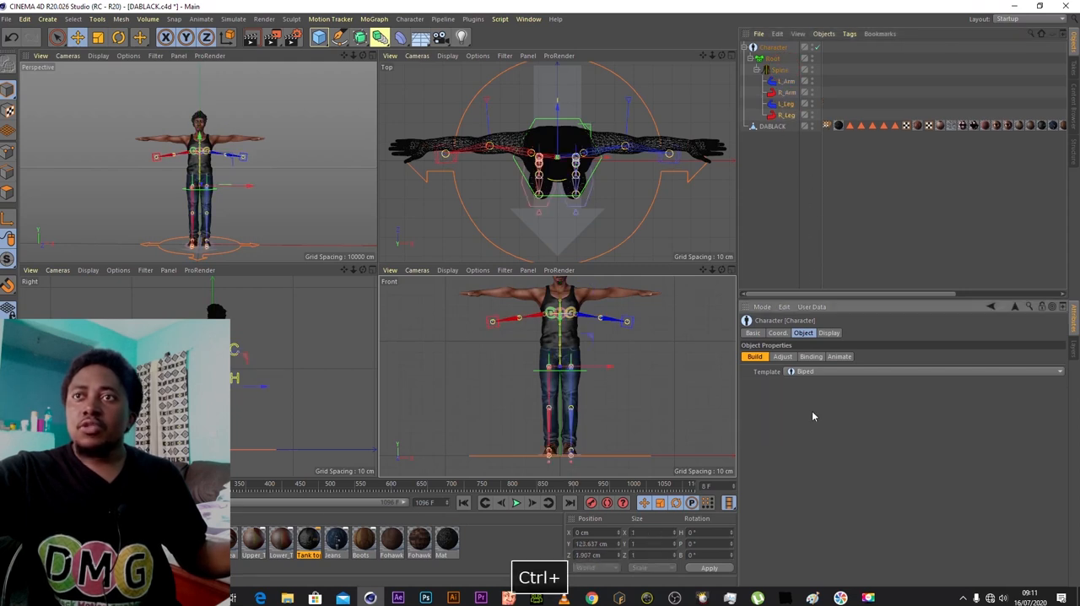
{"action": "left_click", "coordinate": [778, 70]}
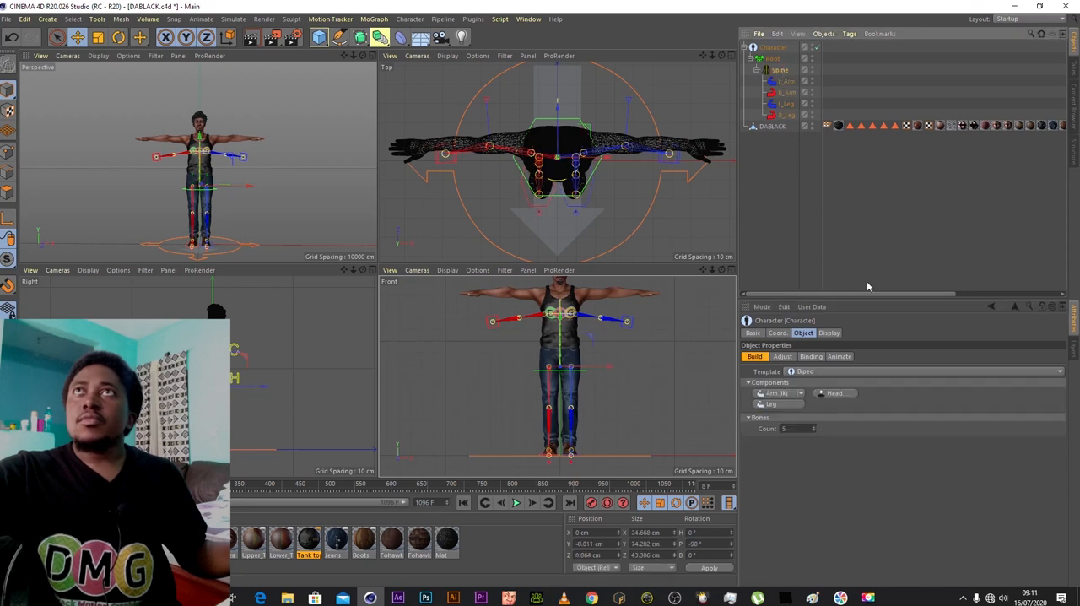
{"action": "left_click", "coordinate": [831, 394]}
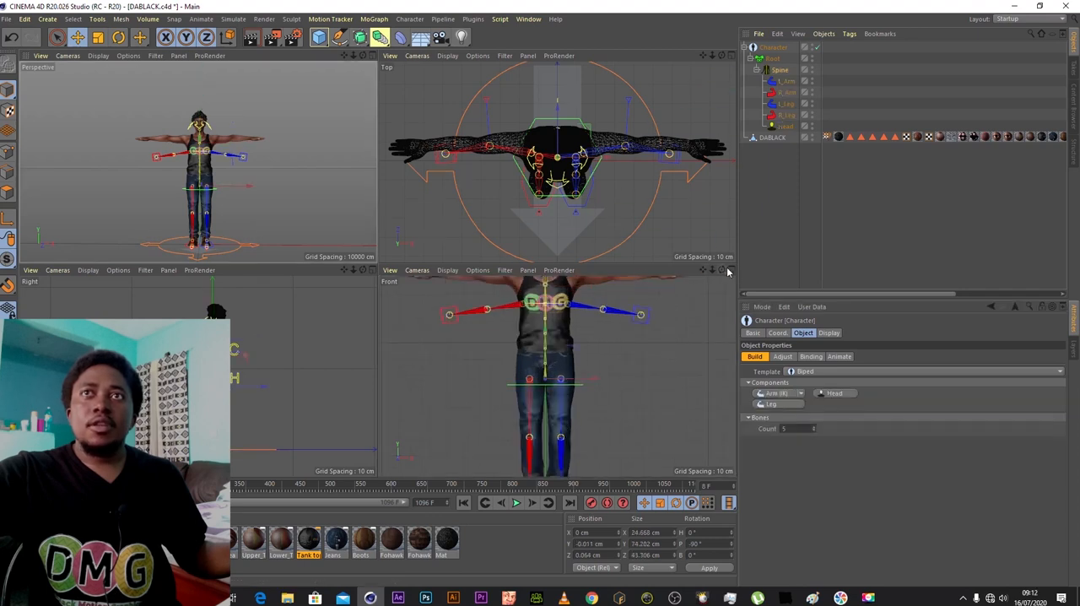
- Switch the rig to Adjust mode for Components and raise the root joint at the character's hips in the front view
{"action": "left_click", "coordinate": [732, 270]}
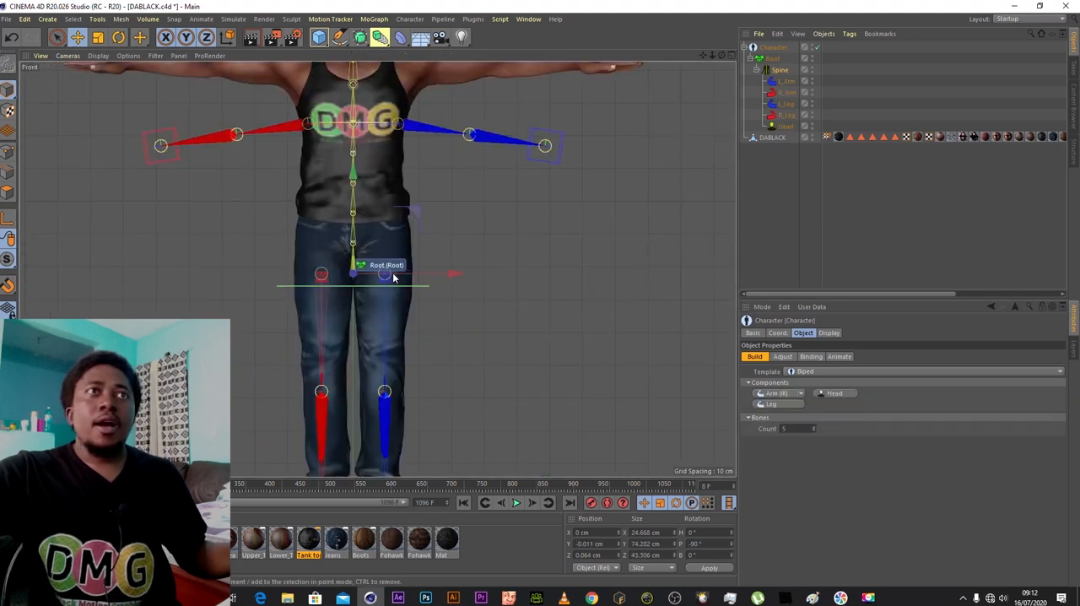
{"action": "left_click", "coordinate": [783, 356]}
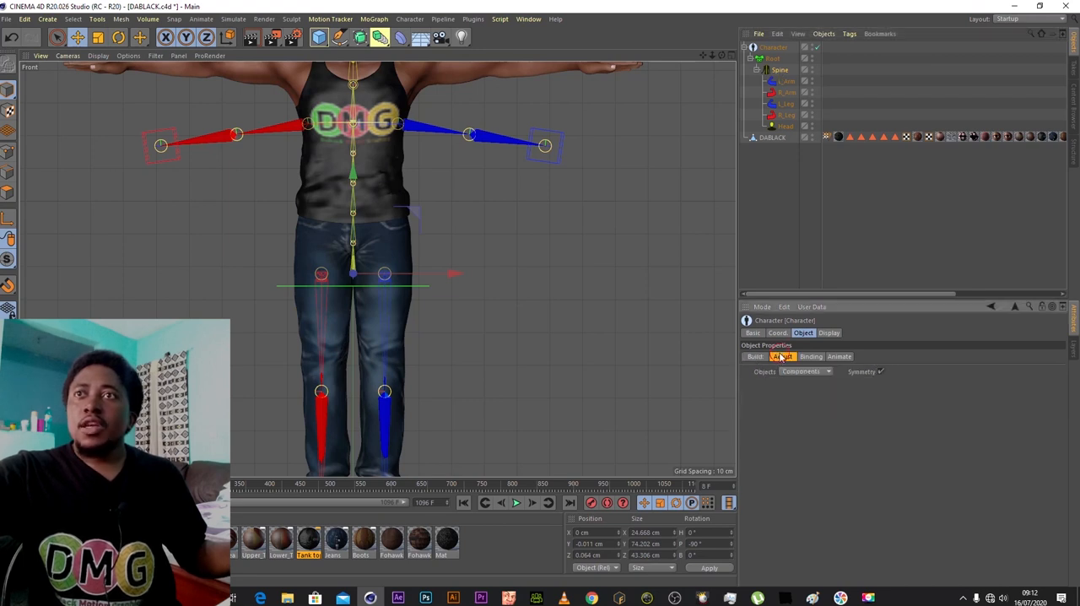
{"action": "left_click", "coordinate": [822, 371]}
{"action": "left_click", "coordinate": [821, 385]}
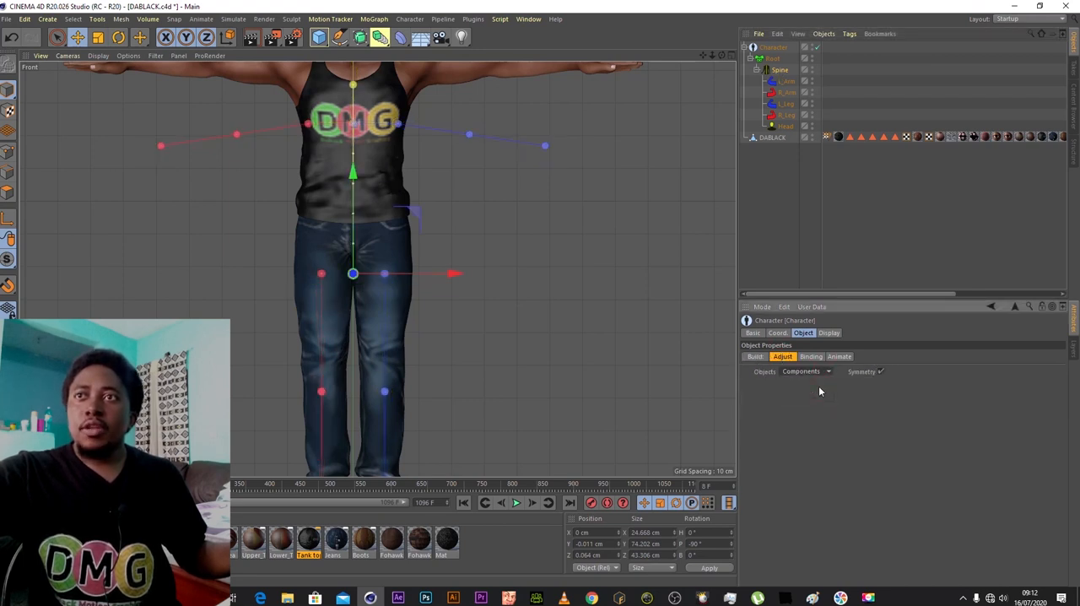
{"action": "left_click", "coordinate": [354, 273]}
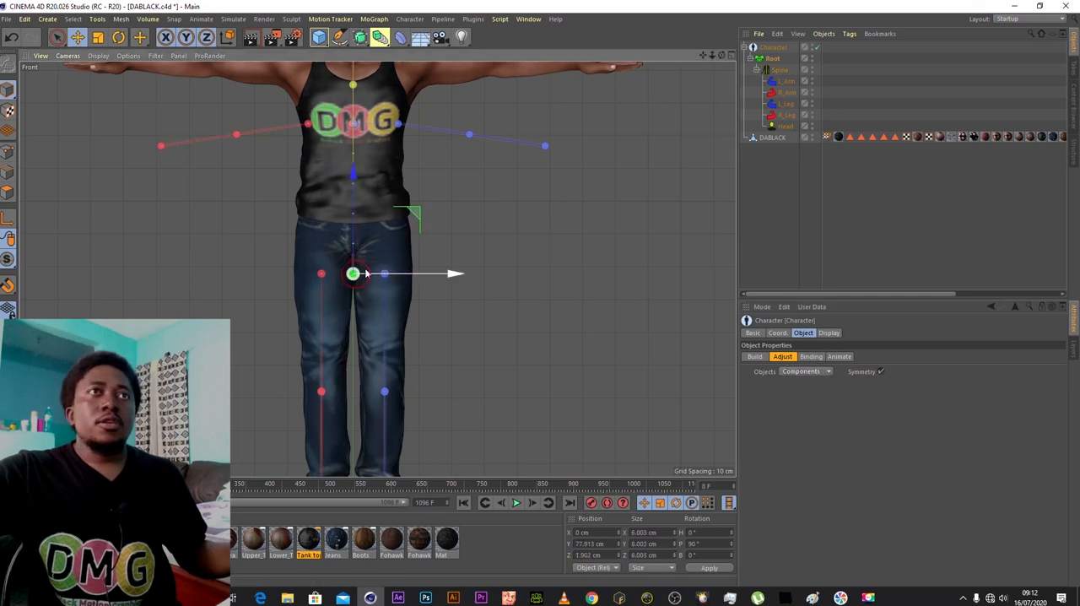
{"action": "left_click_drag", "start_coordinate": [352, 172], "coordinate": [359, 140]}
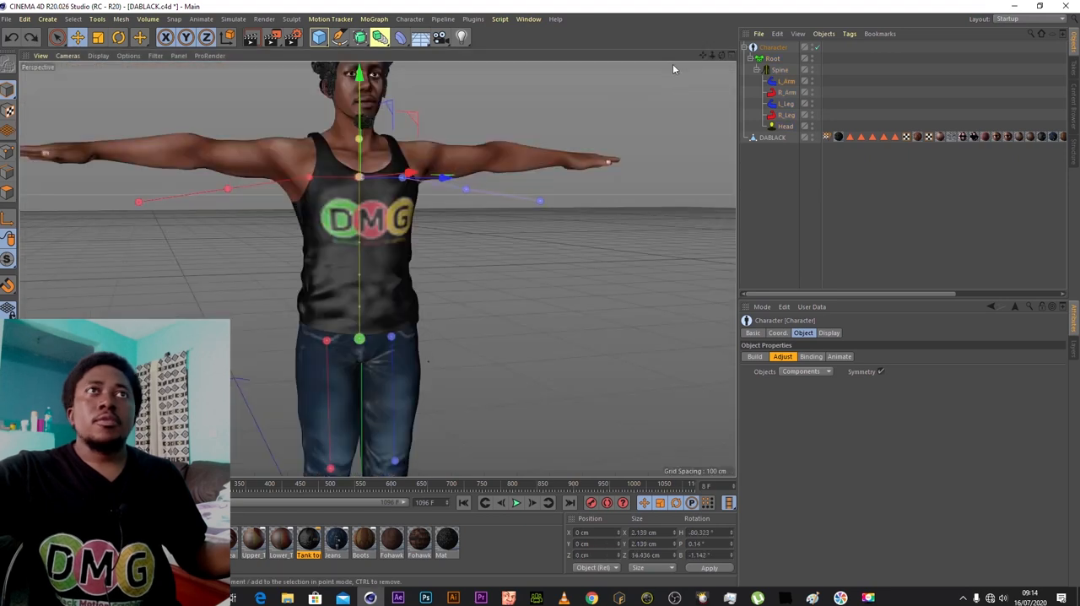
- Raise the upper spine joint at the chest to the base of the character's neck
{"action": "left_click_drag", "start_coordinate": [721, 56], "coordinate": [714, 58]}
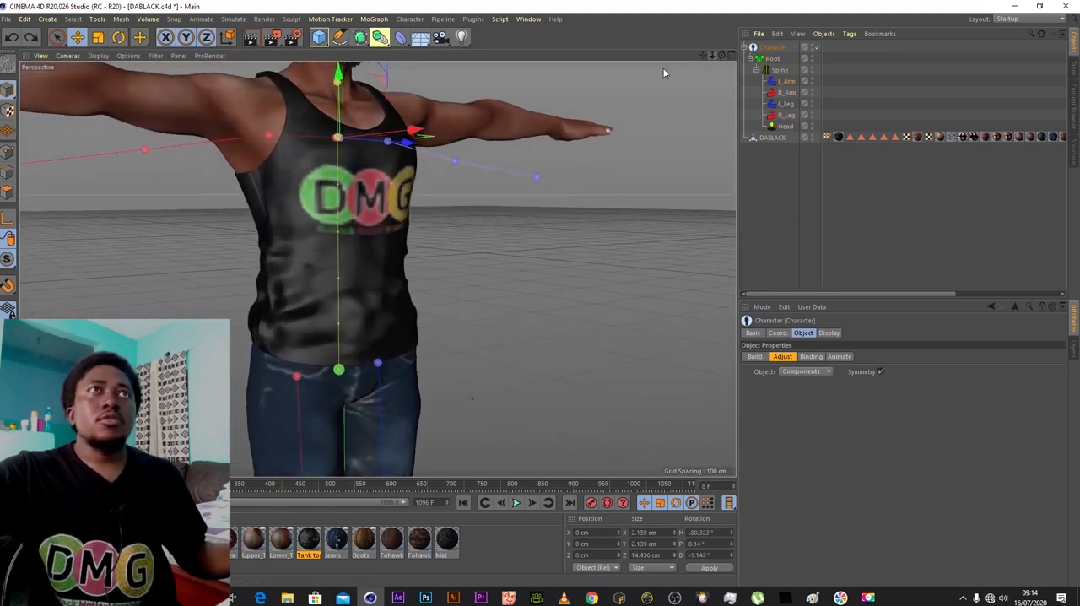
{"action": "left_click", "coordinate": [339, 140]}
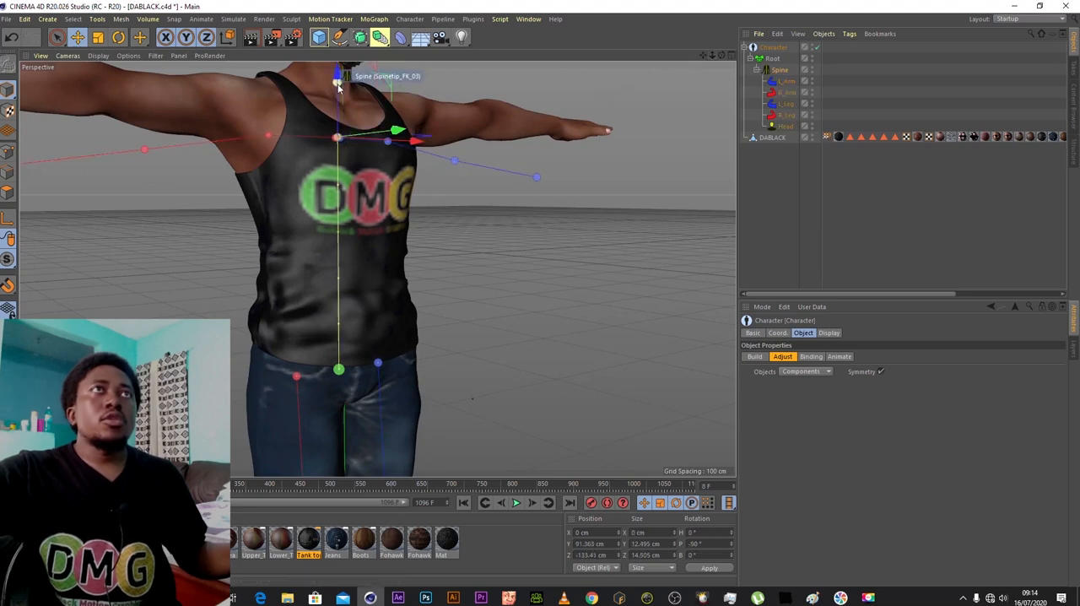
{"action": "left_click_drag", "start_coordinate": [337, 101], "coordinate": [339, 78]}
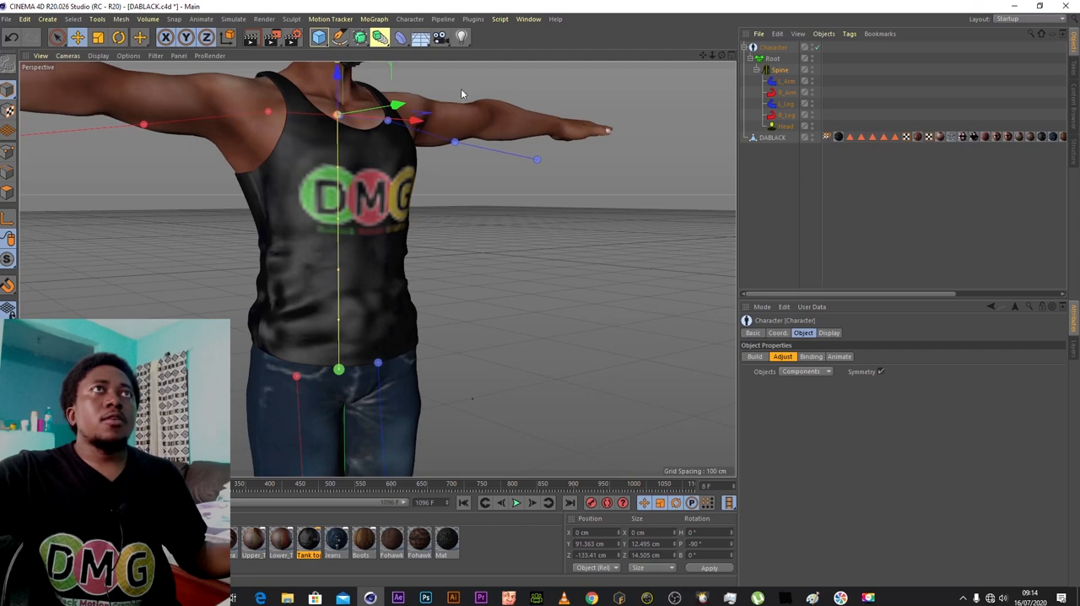
- In the front view, lower the neck joint to the base of the neck and the head joint to face level
{"action": "left_click", "coordinate": [730, 57]}
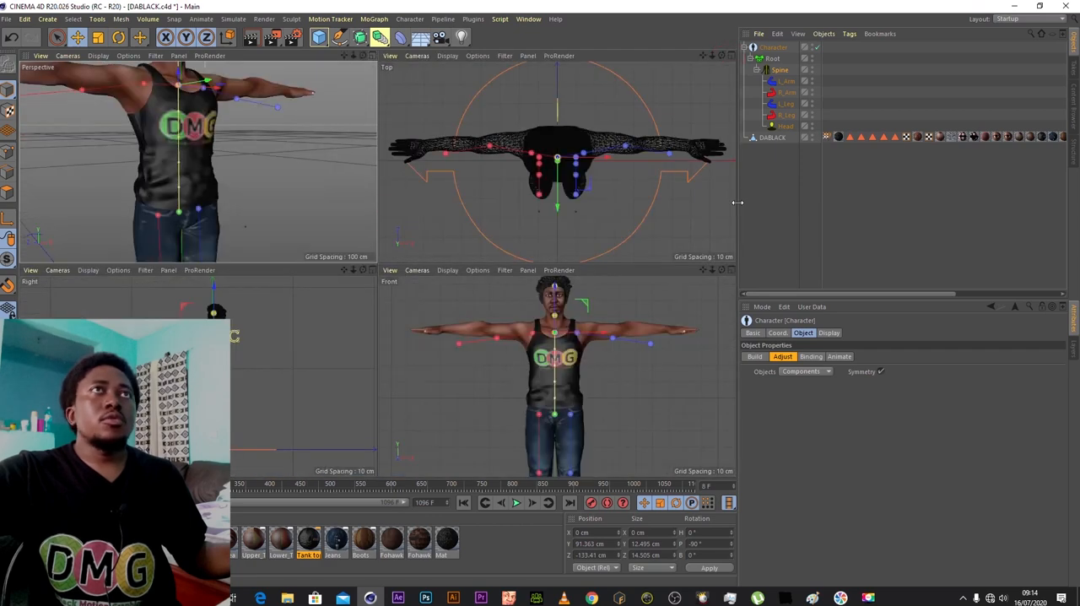
{"action": "left_click", "coordinate": [731, 270]}
{"action": "left_click_drag", "start_coordinate": [374, 103], "coordinate": [377, 103]}
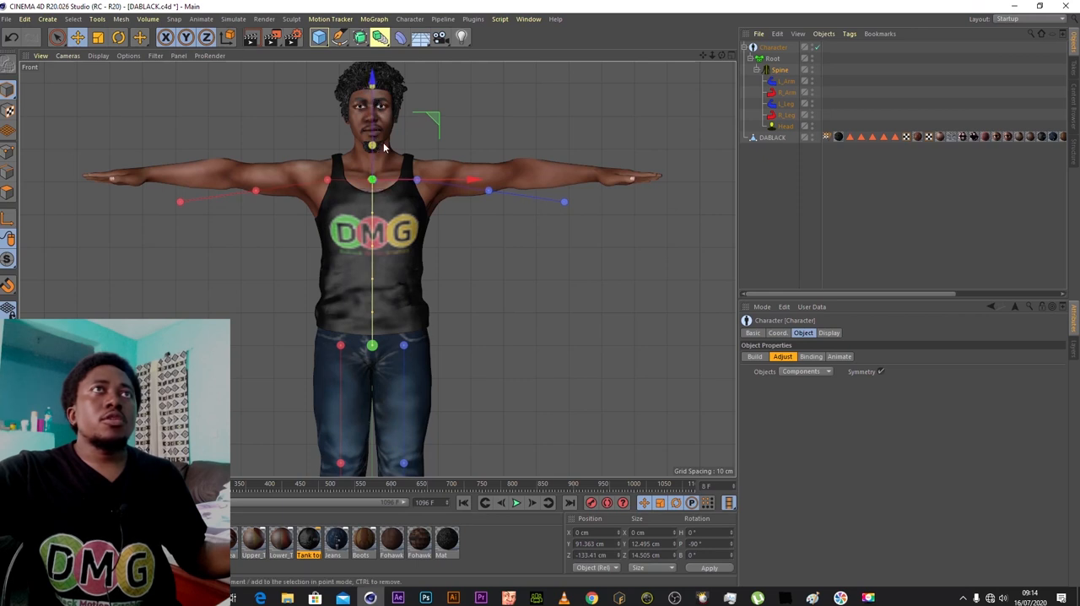
{"action": "left_click", "coordinate": [380, 138]}
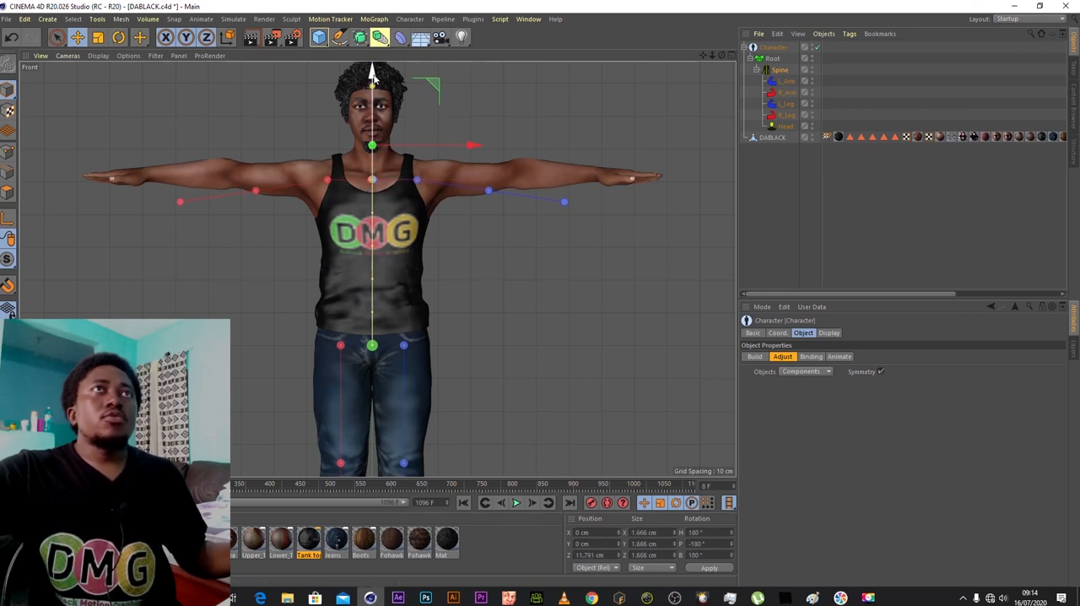
{"action": "left_click", "coordinate": [376, 100]}
{"action": "left_click", "coordinate": [375, 100]}
{"action": "left_click_drag", "start_coordinate": [373, 78], "coordinate": [374, 98]}
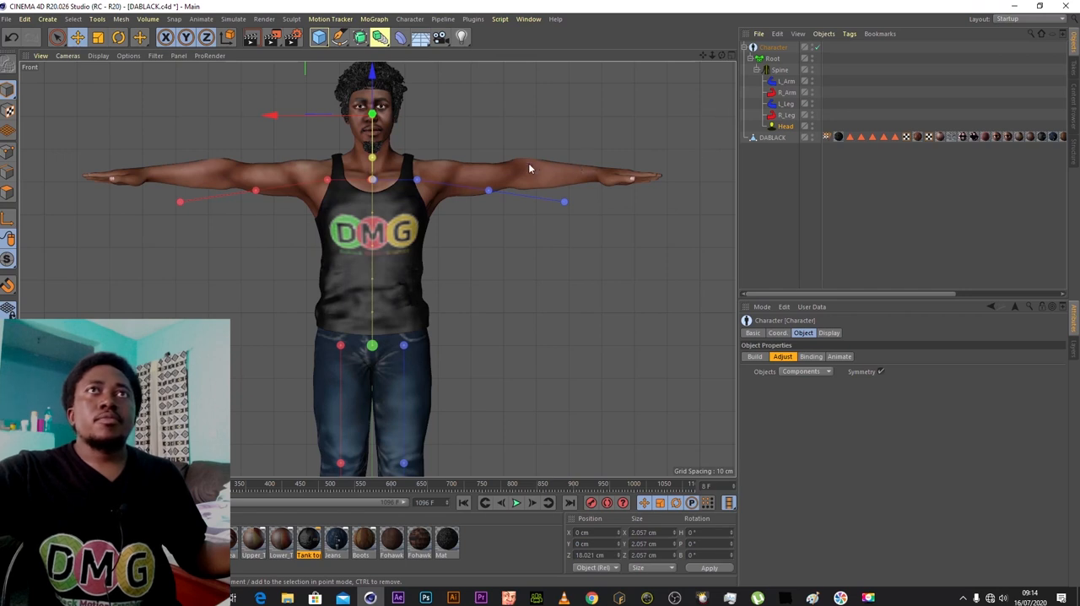
- Move the left shoulder joint outward and fit the elbow and wrist joints along the centre of the left arm
{"action": "left_click", "coordinate": [417, 182]}
{"action": "left_click_drag", "start_coordinate": [514, 195], "coordinate": [523, 196]}
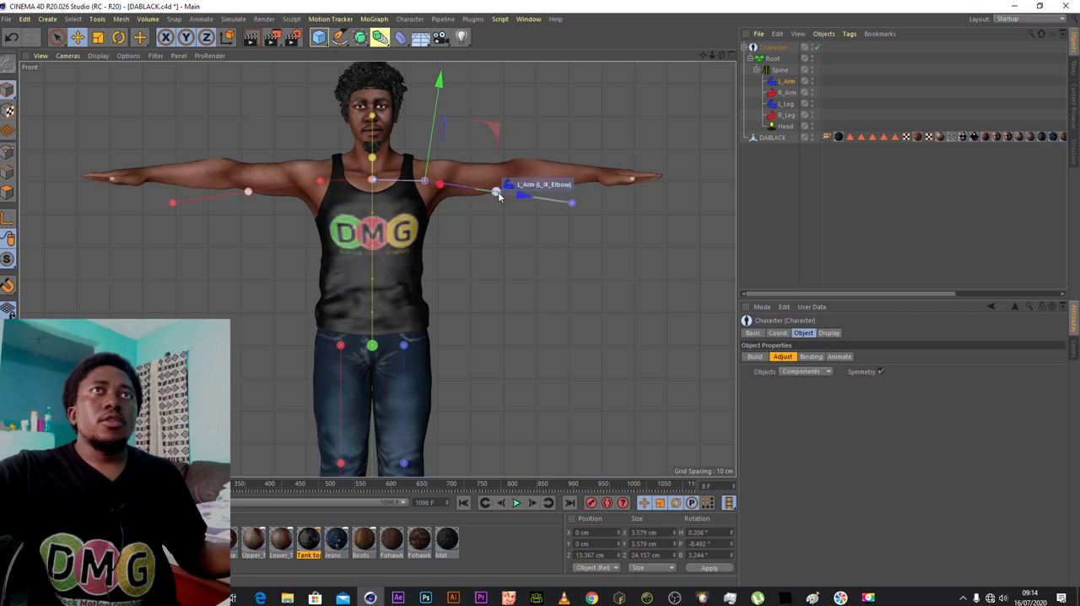
{"action": "left_click", "coordinate": [496, 193]}
{"action": "left_click_drag", "start_coordinate": [508, 107], "coordinate": [524, 88]}
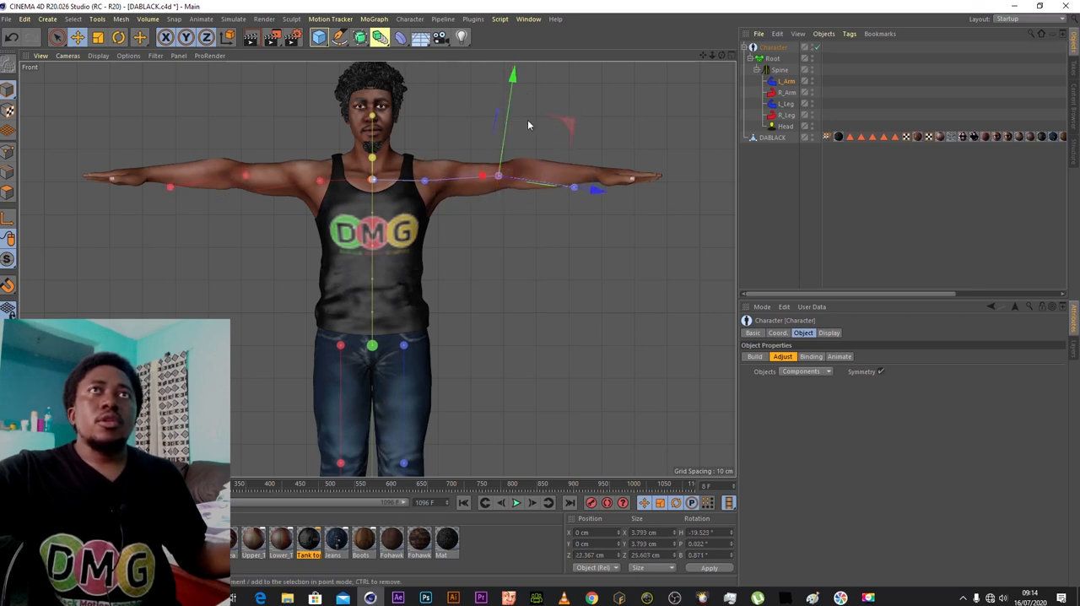
{"action": "left_click_drag", "start_coordinate": [596, 192], "coordinate": [616, 188]}
{"action": "left_click", "coordinate": [594, 189]}
{"action": "left_click_drag", "start_coordinate": [603, 123], "coordinate": [610, 103]}
- Nudge the left shoulder joint slightly outward and the right elbow joint slightly inward along the arms
{"action": "left_click", "coordinate": [425, 181]}
{"action": "left_click_drag", "start_coordinate": [525, 181], "coordinate": [528, 182]}
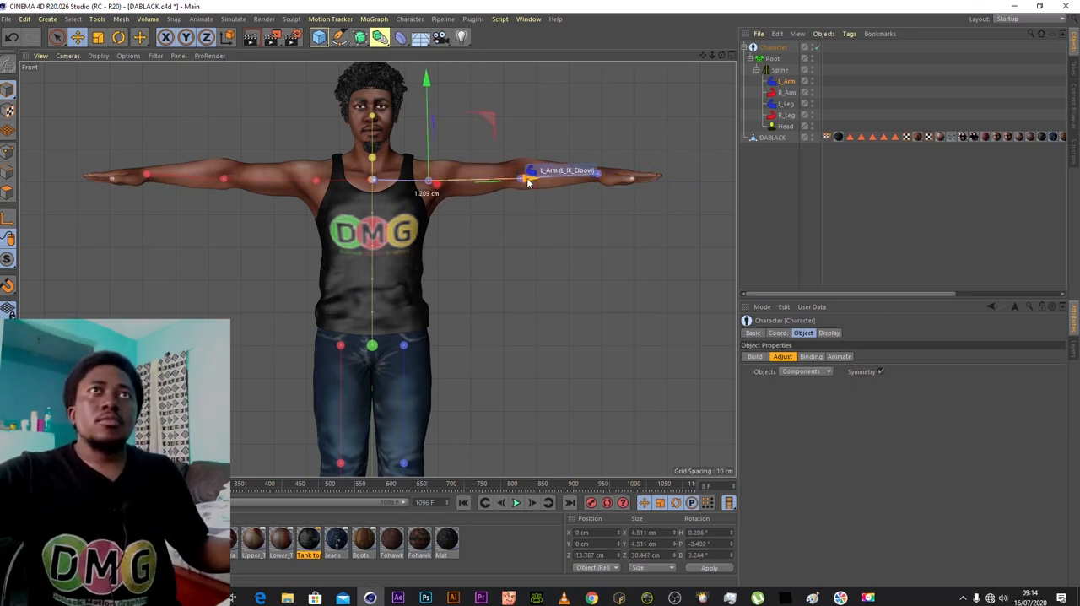
{"action": "left_click", "coordinate": [225, 178]}
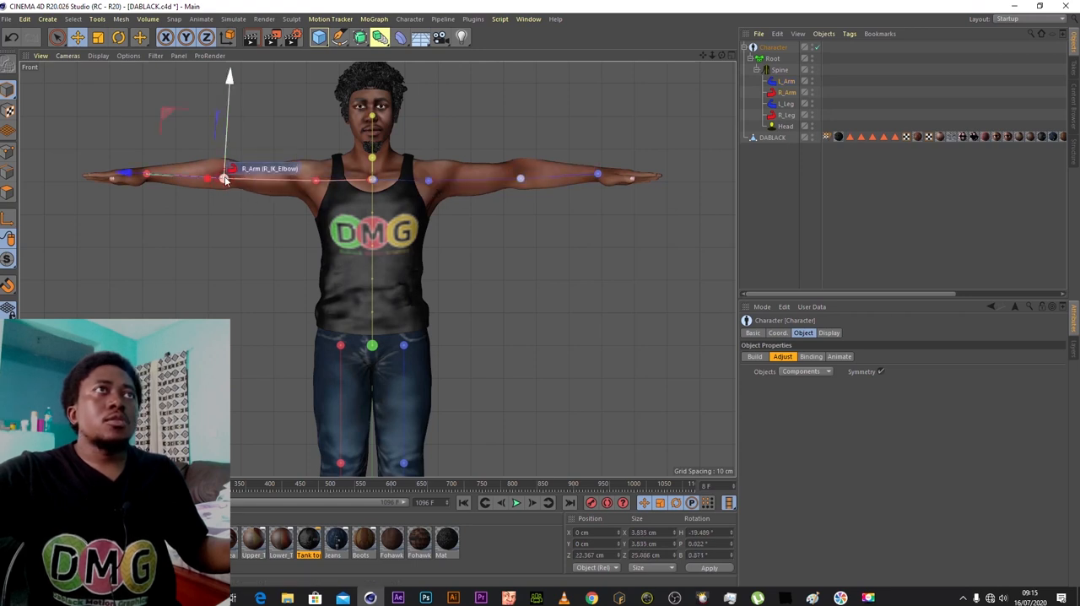
{"action": "left_click_drag", "start_coordinate": [131, 175], "coordinate": [135, 177]}
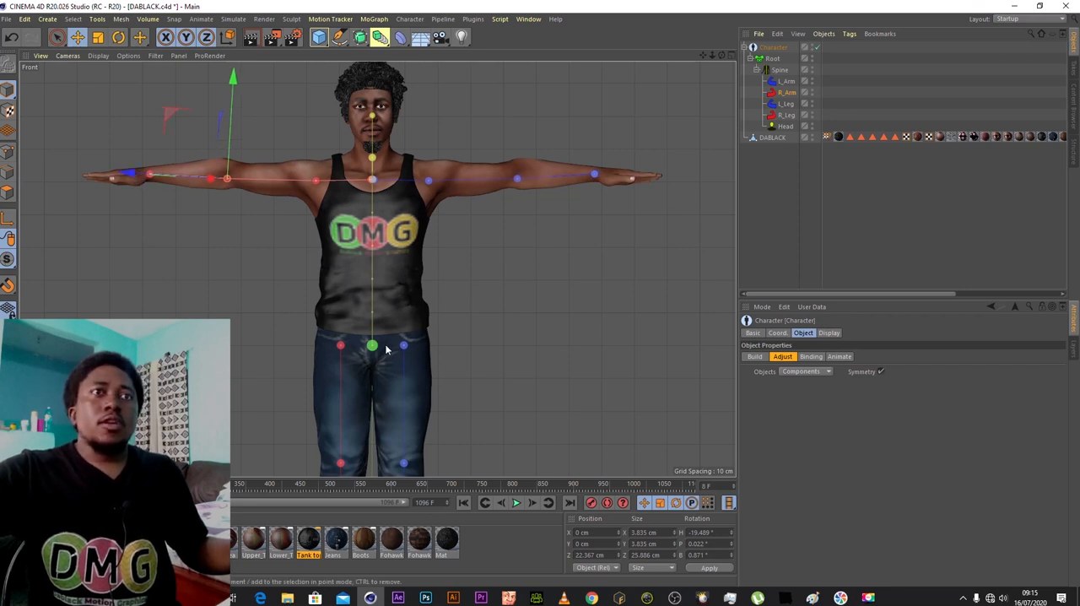
- Lower the left leg's ankle joint to the shoe top and its toe joints into the shoe in the front view
{"action": "left_click_drag", "start_coordinate": [703, 55], "coordinate": [706, 1]}
{"action": "left_click", "coordinate": [406, 326]}
{"action": "left_click_drag", "start_coordinate": [703, 55], "coordinate": [706, 0]}
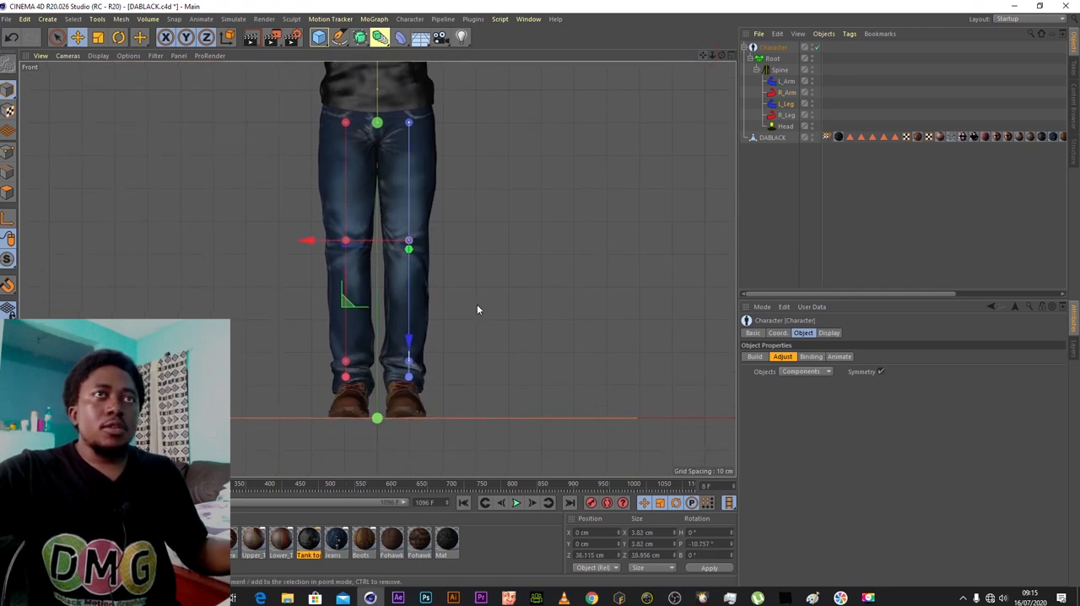
{"action": "left_click", "coordinate": [409, 365]}
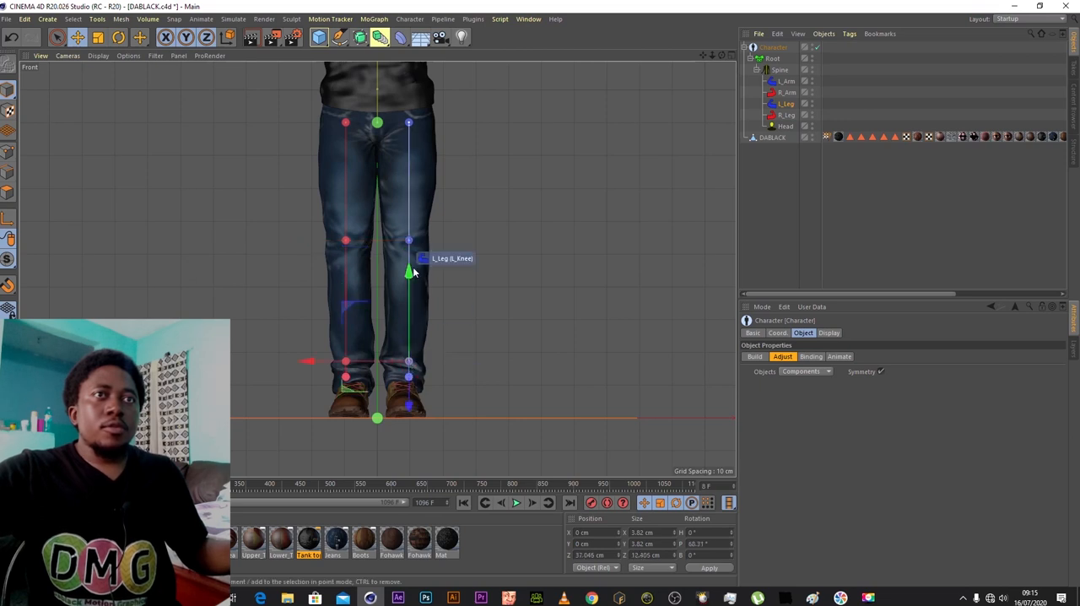
{"action": "left_click_drag", "start_coordinate": [410, 278], "coordinate": [411, 289]}
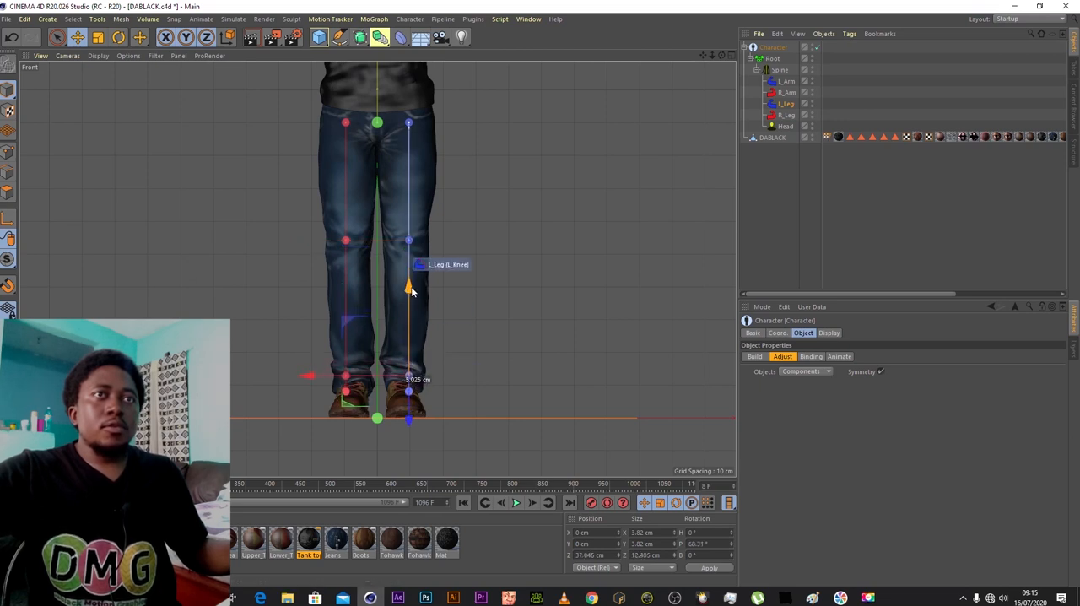
{"action": "left_click", "coordinate": [410, 392]}
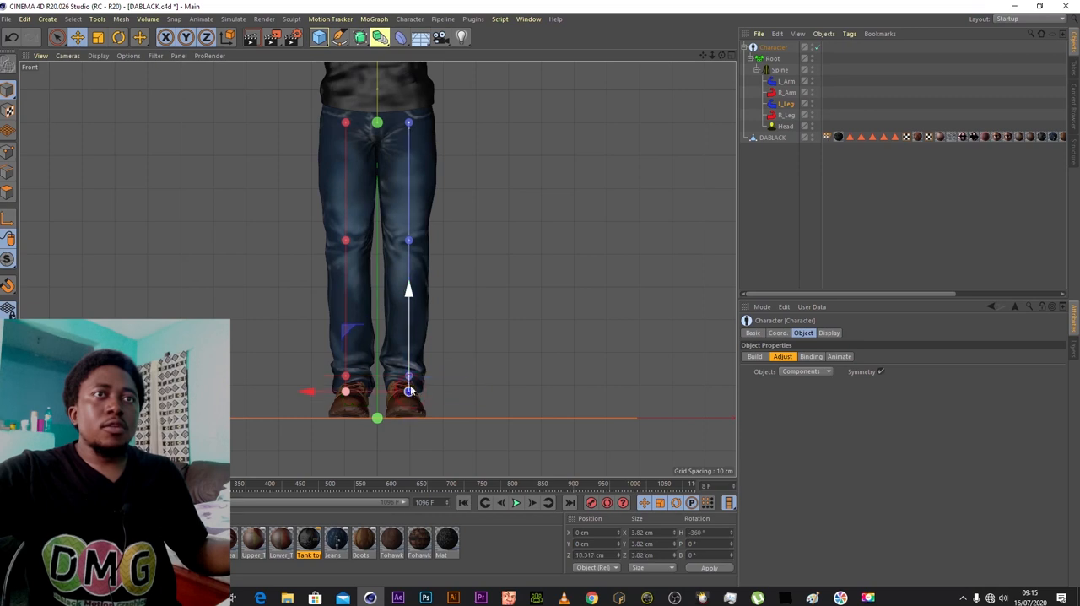
{"action": "left_click_drag", "start_coordinate": [410, 291], "coordinate": [410, 337]}
- Display the right view shaded and move the left knee joint back into the middle of the leg
{"action": "left_click", "coordinate": [731, 55]}
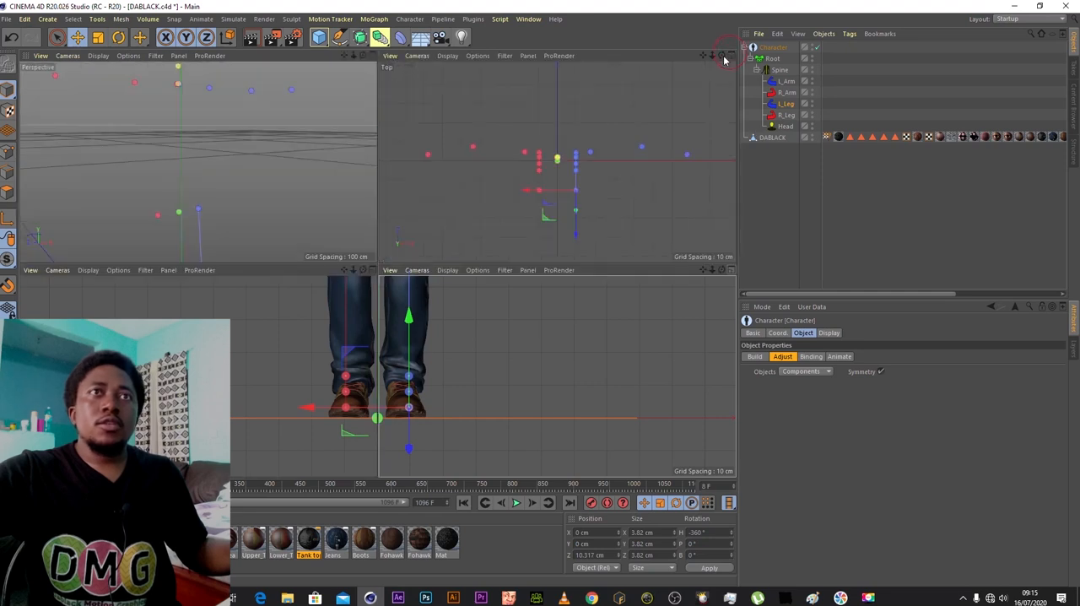
{"action": "left_click", "coordinate": [373, 269]}
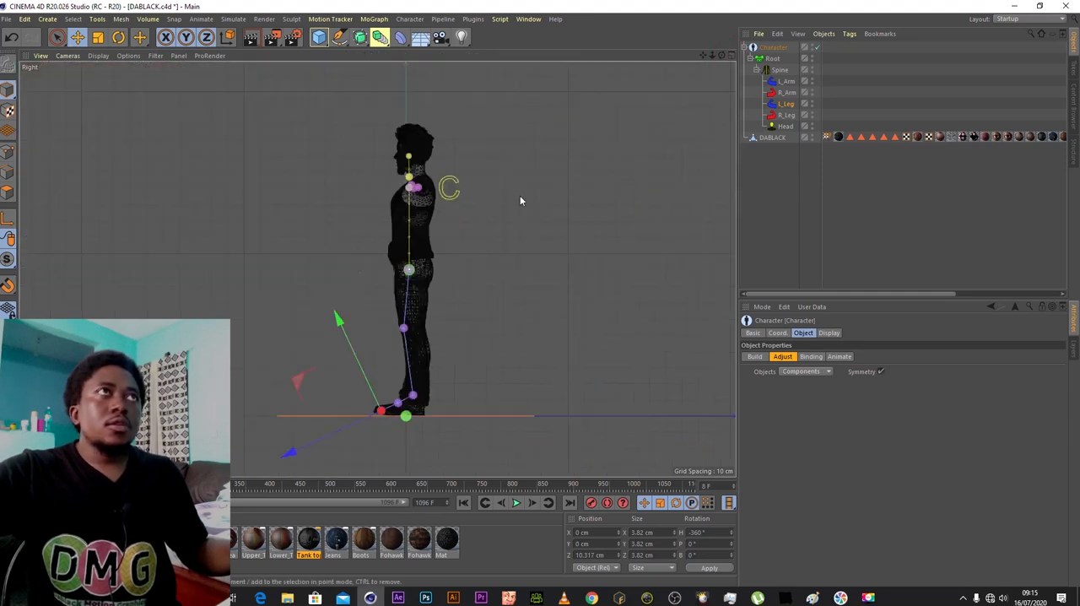
{"action": "left_click", "coordinate": [98, 55]}
{"action": "left_click", "coordinate": [152, 74]}
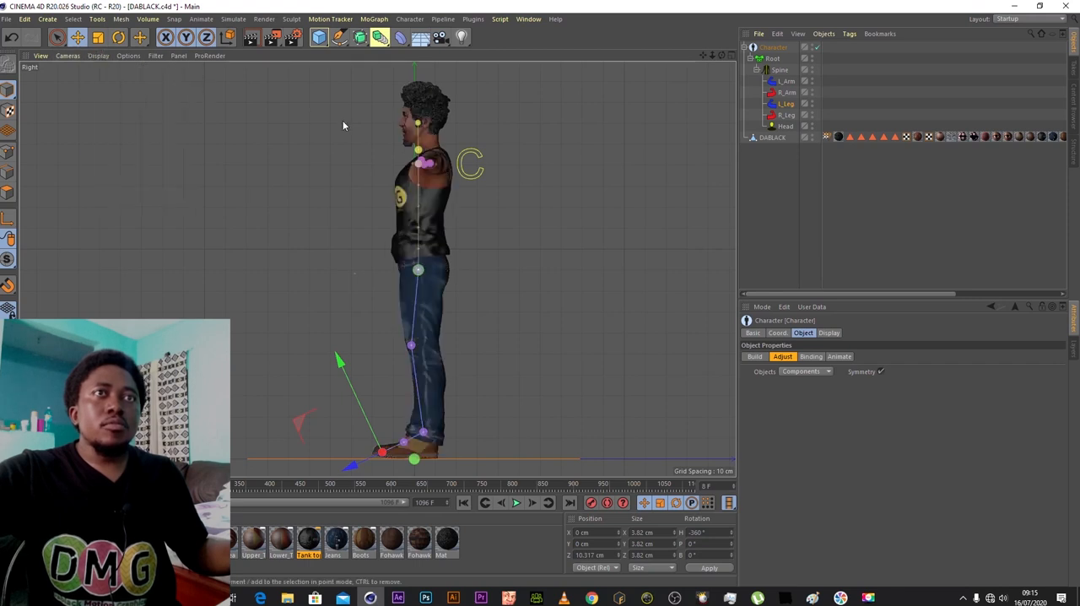
{"action": "left_click", "coordinate": [425, 346]}
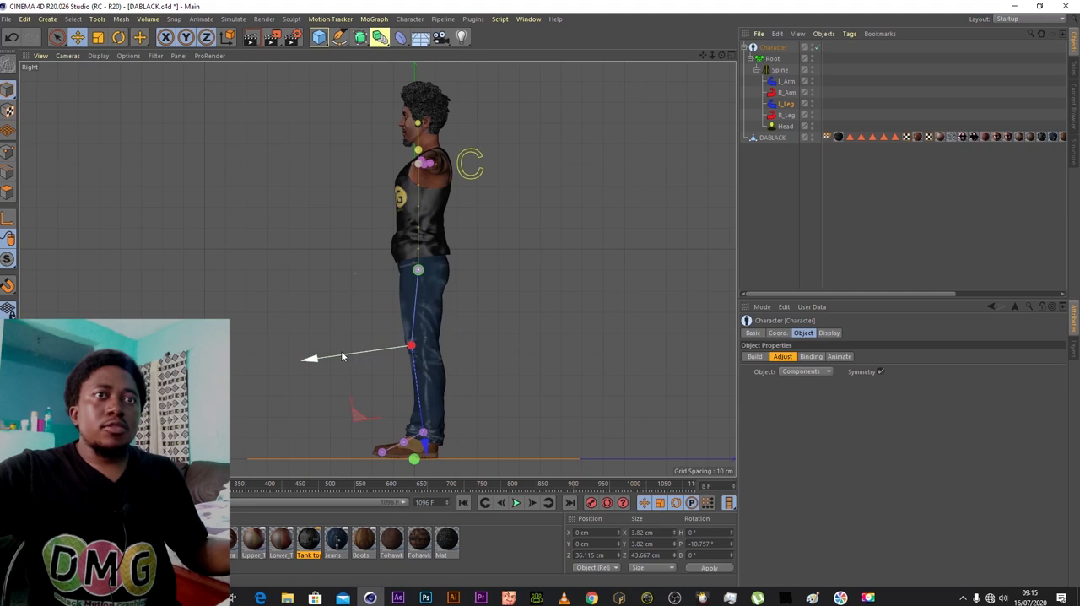
{"action": "left_click_drag", "start_coordinate": [343, 352], "coordinate": [414, 371]}
- Shift the left leg's ankle joint slightly back and move the toe joint back and down into the shoe
{"action": "left_click", "coordinate": [436, 430]}
{"action": "left_click", "coordinate": [406, 439]}
{"action": "left_click_drag", "start_coordinate": [342, 451], "coordinate": [348, 450]}
{"action": "left_click_drag", "start_coordinate": [407, 397], "coordinate": [410, 413]}
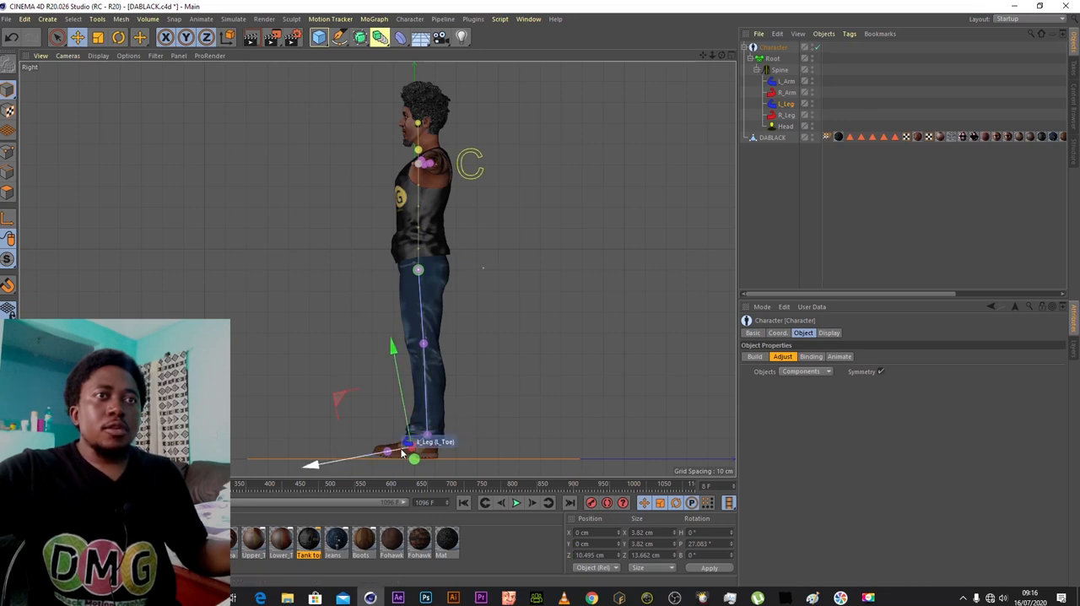
{"action": "left_click_drag", "start_coordinate": [343, 460], "coordinate": [350, 454]}
- Align the left toe and toe-end joints along the shoe's sole in the right view, and clear the selection
{"action": "left_click", "coordinate": [395, 449]}
{"action": "left_click_drag", "start_coordinate": [423, 451], "coordinate": [379, 406]}
{"action": "left_click", "coordinate": [388, 458]}
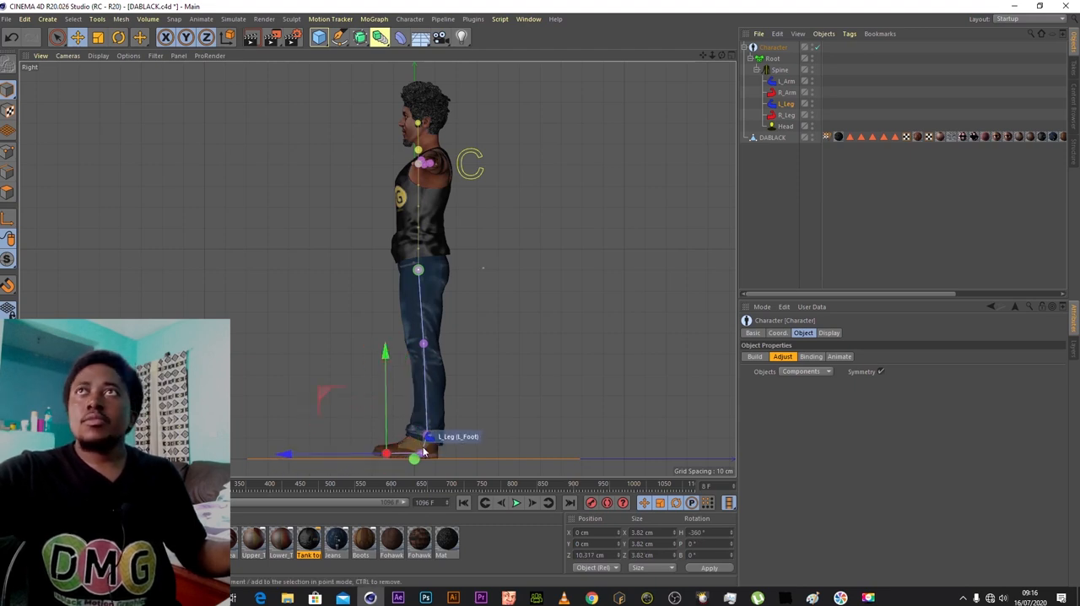
{"action": "left_click", "coordinate": [422, 453]}
{"action": "left_click_drag", "start_coordinate": [372, 454], "coordinate": [369, 454]}
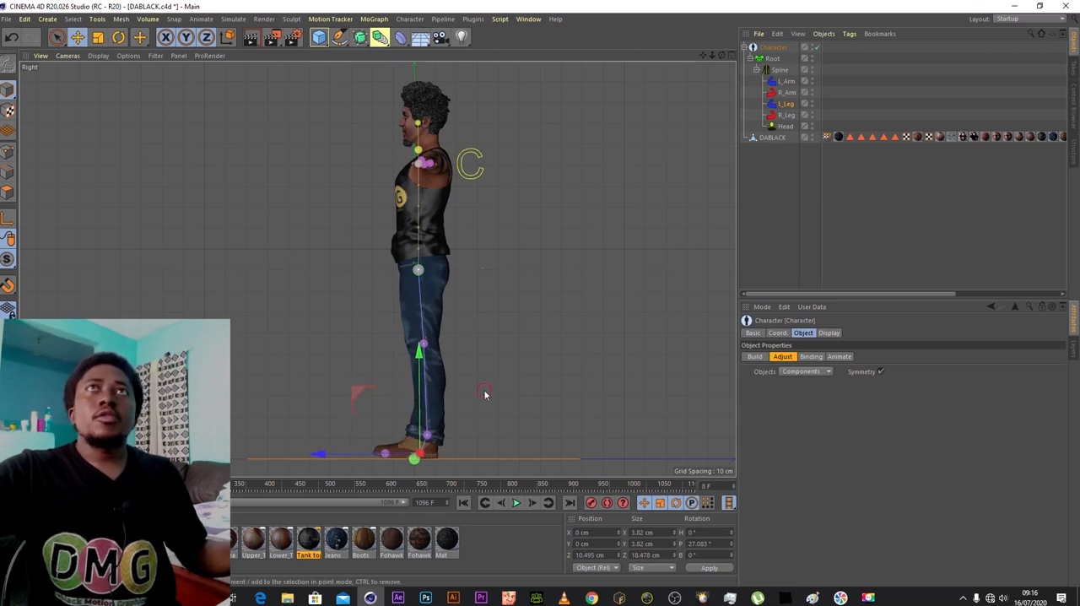
{"action": "left_click", "coordinate": [494, 325]}
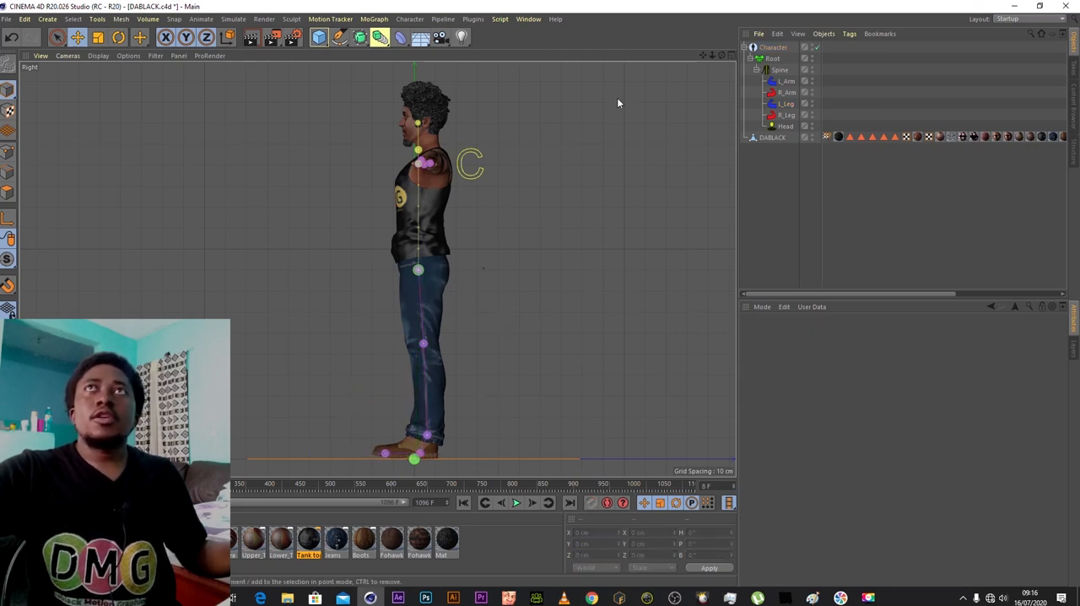
- Move the Chest_IK joint back towards the middle of the shoulder in the right view
{"action": "left_click_drag", "start_coordinate": [715, 54], "coordinate": [715, 55]}
{"action": "left_click_drag", "start_coordinate": [715, 54], "coordinate": [722, 55]}
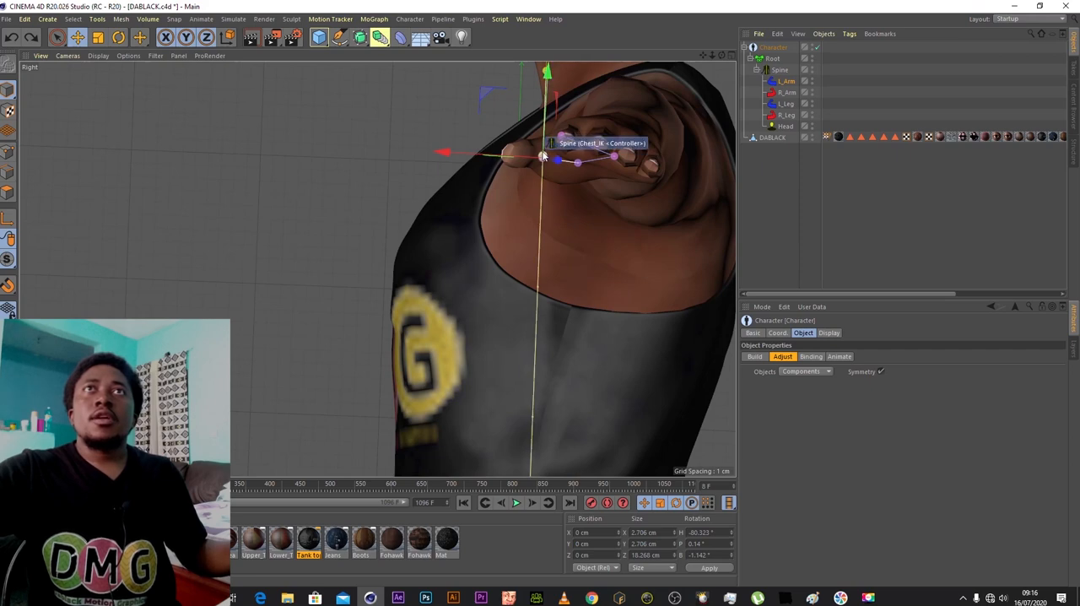
{"action": "left_click", "coordinate": [542, 156]}
{"action": "left_click_drag", "start_coordinate": [470, 155], "coordinate": [513, 154]}
{"action": "left_click_drag", "start_coordinate": [713, 56], "coordinate": [578, 56]}
- In the top view, align the right elbow and wrist joints with the centre line of the arm
{"action": "left_click", "coordinate": [731, 54]}
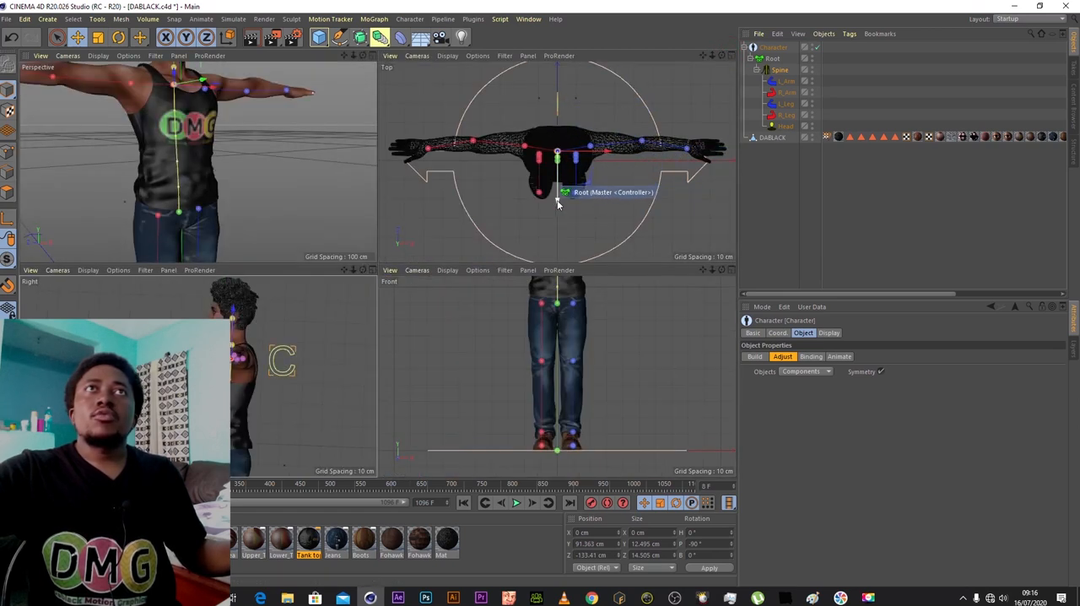
{"action": "left_click", "coordinate": [473, 142]}
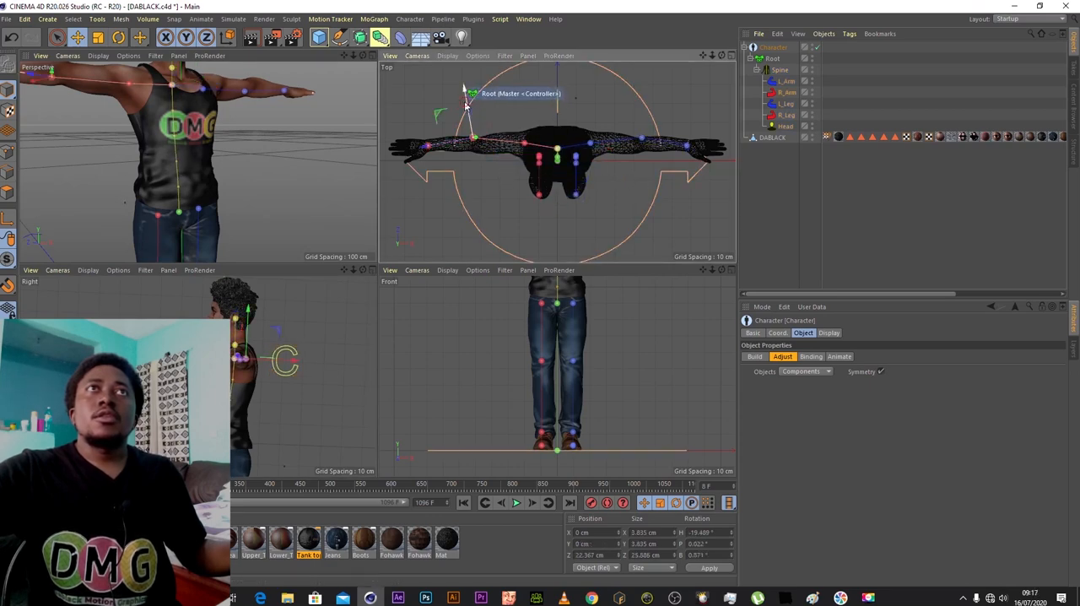
{"action": "left_click", "coordinate": [430, 155]}
{"action": "left_click_drag", "start_coordinate": [427, 124], "coordinate": [426, 115]}
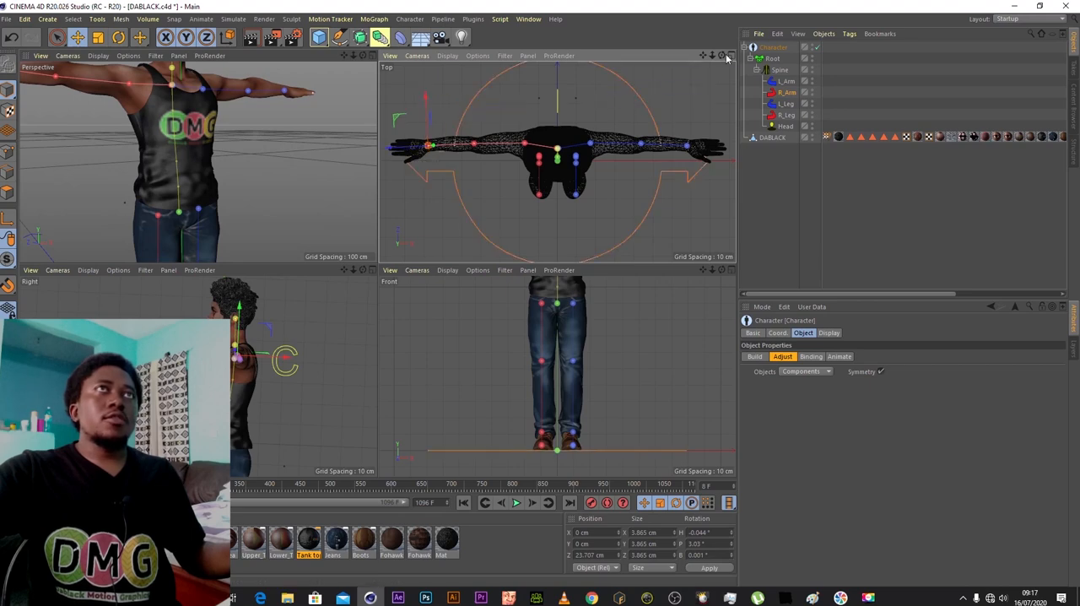
- Switch the Character object to Binding mode and bind the DABLACK mesh in the perspective view
{"action": "left_click_drag", "start_coordinate": [713, 58], "coordinate": [654, 58]}
{"action": "left_click_drag", "start_coordinate": [354, 57], "coordinate": [274, 56]}
{"action": "mouse_move", "coordinate": [363, 57]}
{"action": "left_mouse_down"}
{"action": "mouse_move", "coordinate": [253, 57]}
{"action": "mouse_move", "coordinate": [365, 59]}
{"action": "left_mouse_up"}
{"action": "left_click", "coordinate": [789, 207]}
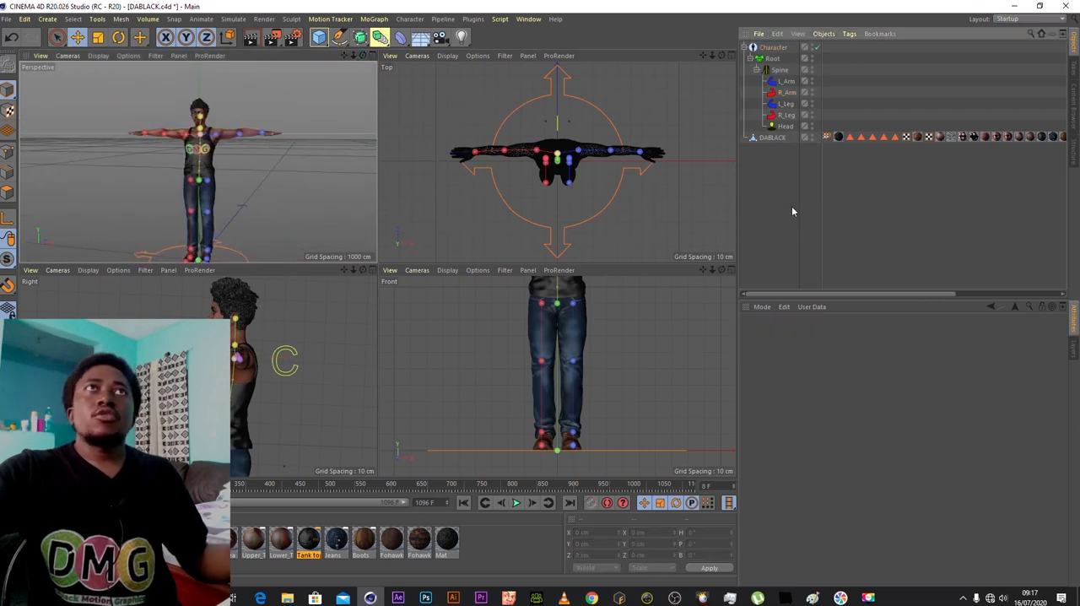
{"action": "left_click", "coordinate": [373, 56]}
{"action": "left_click", "coordinate": [773, 47]}
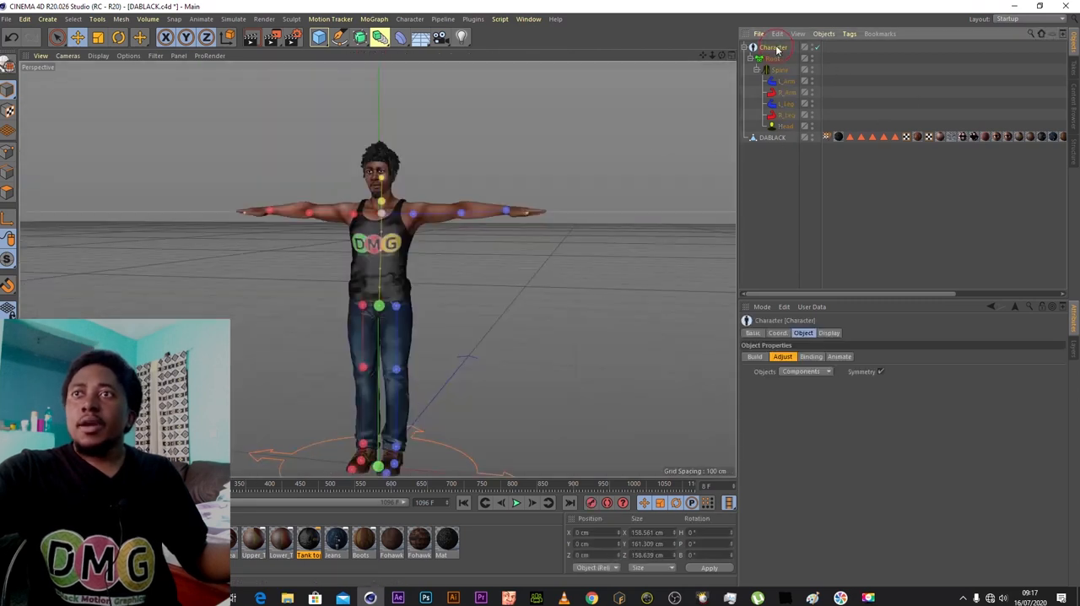
{"action": "left_click", "coordinate": [812, 357]}
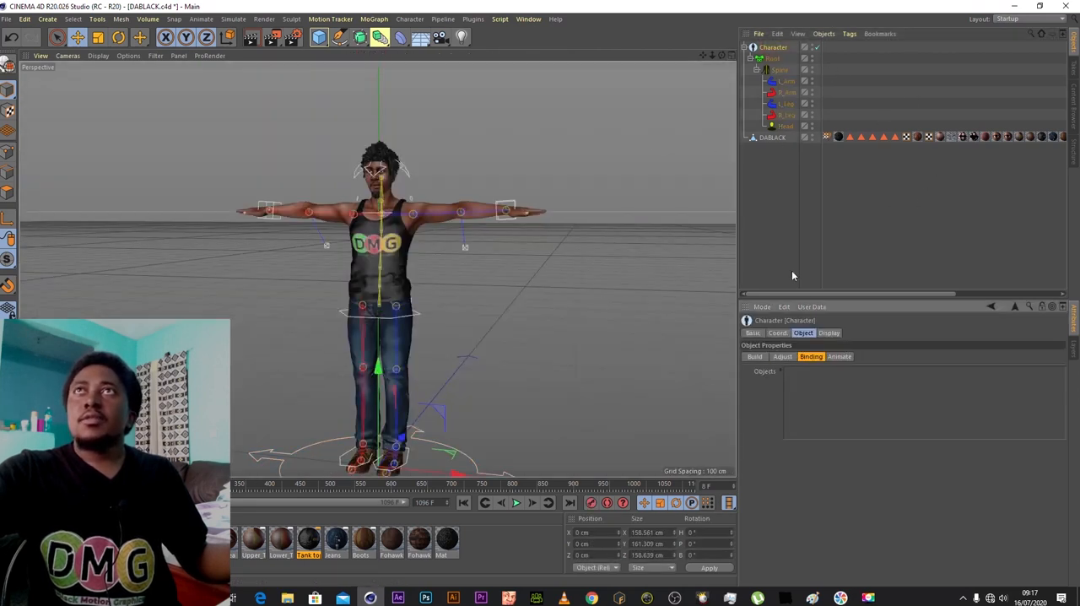
{"action": "left_click", "coordinate": [747, 47]}
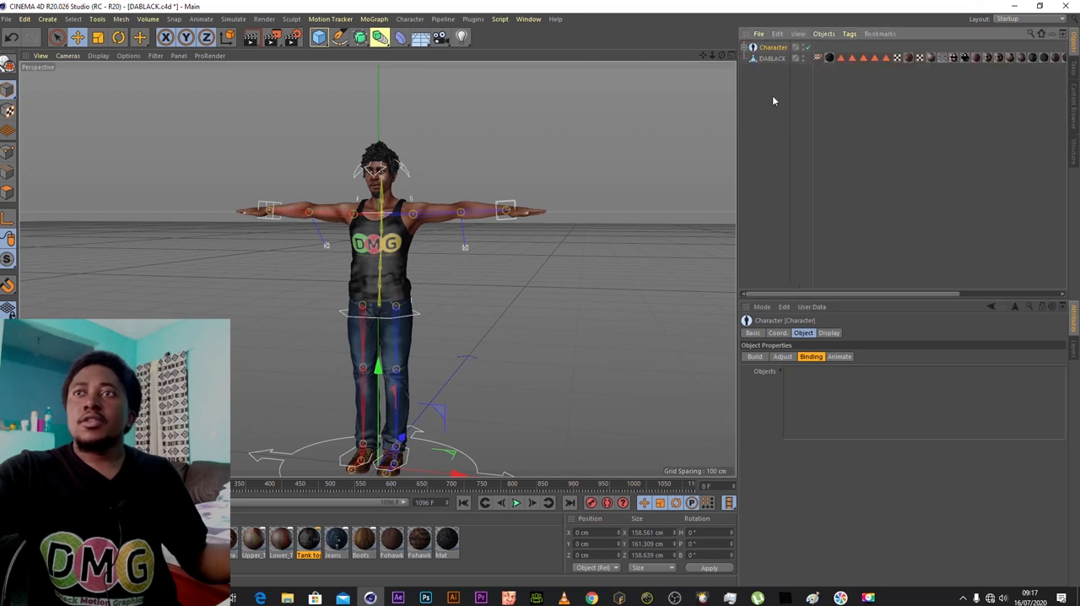
{"action": "left_click_drag", "start_coordinate": [818, 393], "coordinate": [819, 393]}
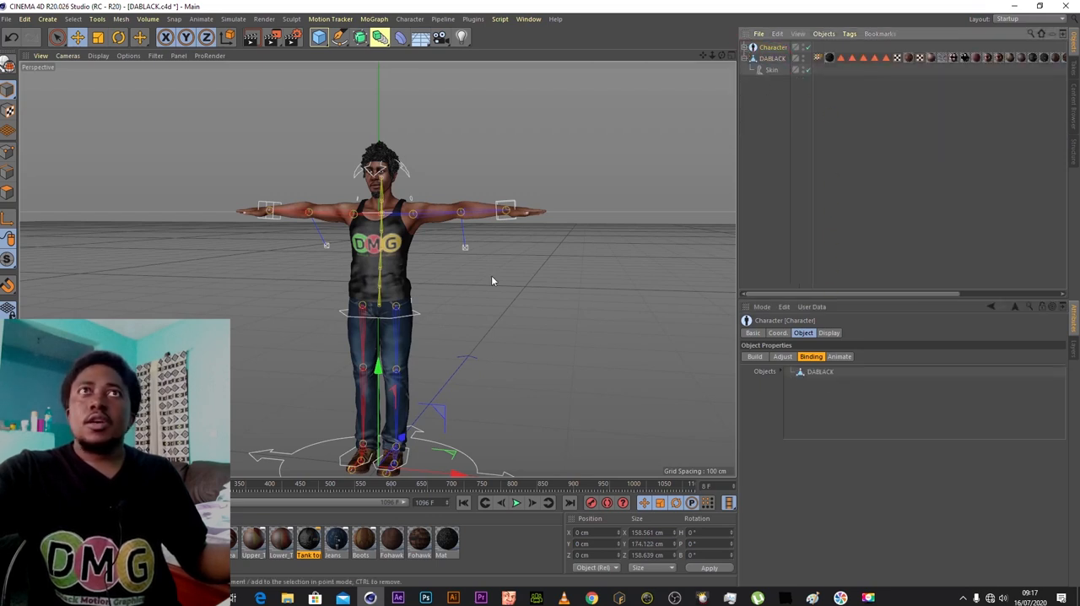
- Render a preview of the bound character from the front in the perspective view
{"action": "left_click_drag", "start_coordinate": [723, 54], "coordinate": [482, 82]}
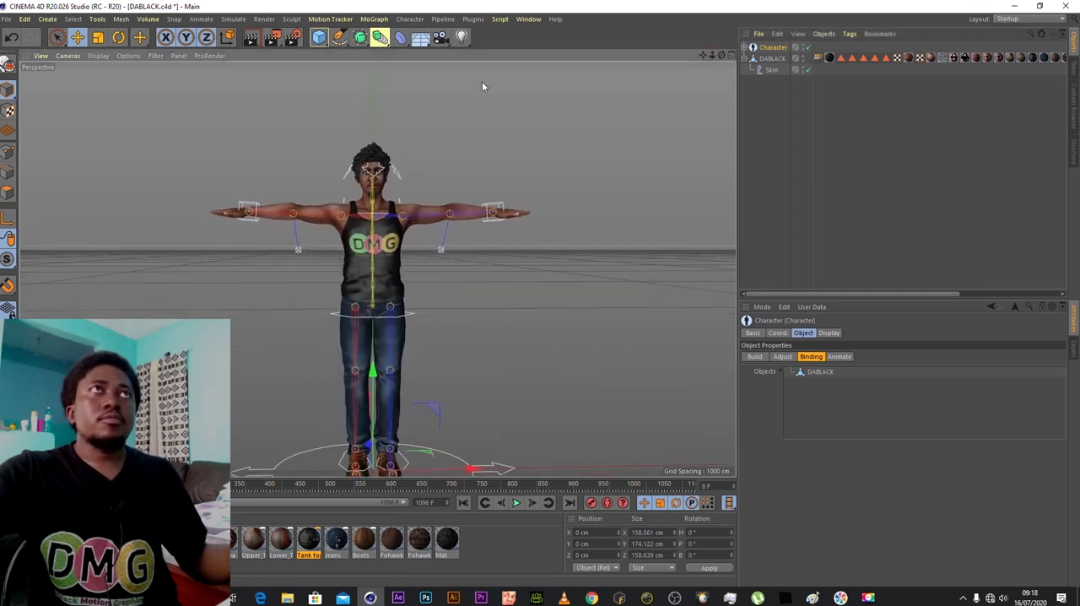
{"action": "left_click", "coordinate": [250, 43]}
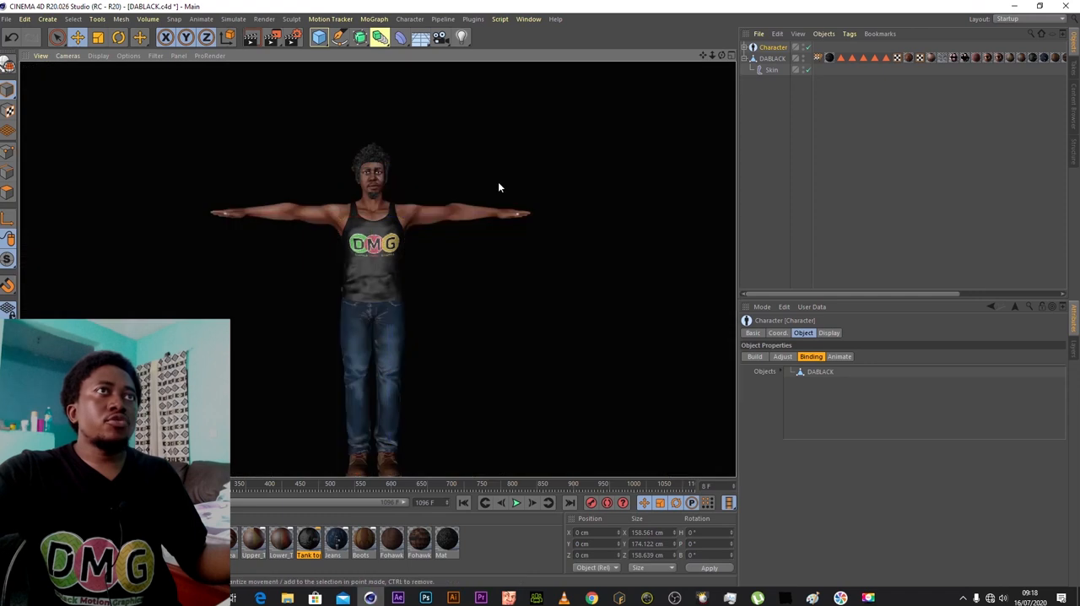
{"action": "left_click", "coordinate": [770, 60]}
- Switch the Character object to Animate mode and expand its component hierarchy
{"action": "left_click", "coordinate": [773, 47]}
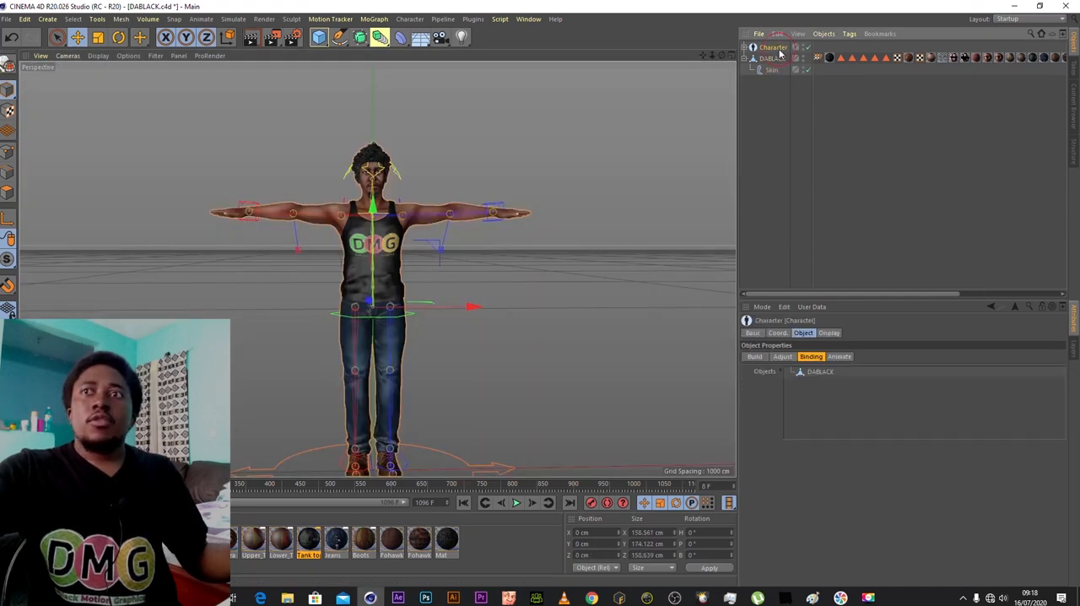
{"action": "left_click", "coordinate": [839, 357]}
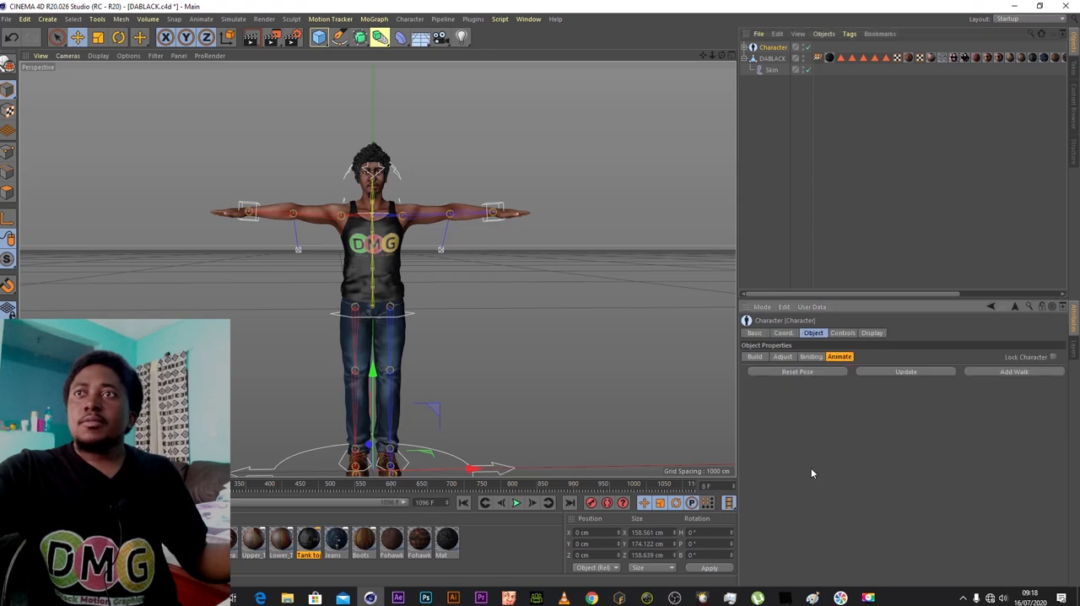
{"action": "left_click", "coordinate": [745, 49]}
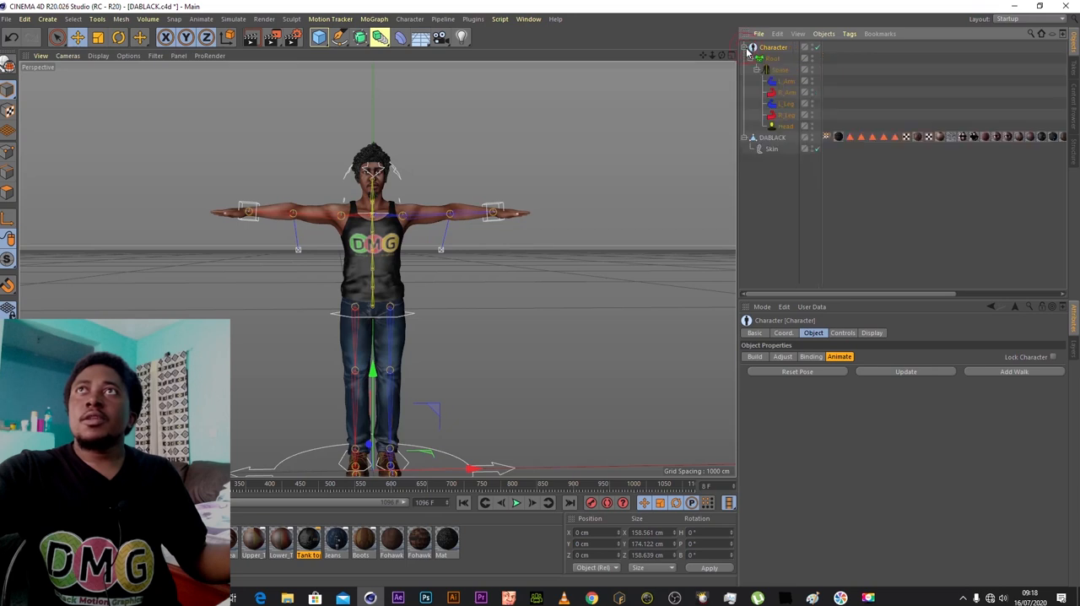
- Lower the R_Arm hand controller vertically so the right arm hangs at the character's side
{"action": "left_click", "coordinate": [786, 93]}
{"action": "left_click_drag", "start_coordinate": [207, 115], "coordinate": [89, 44], "text": "alt"}
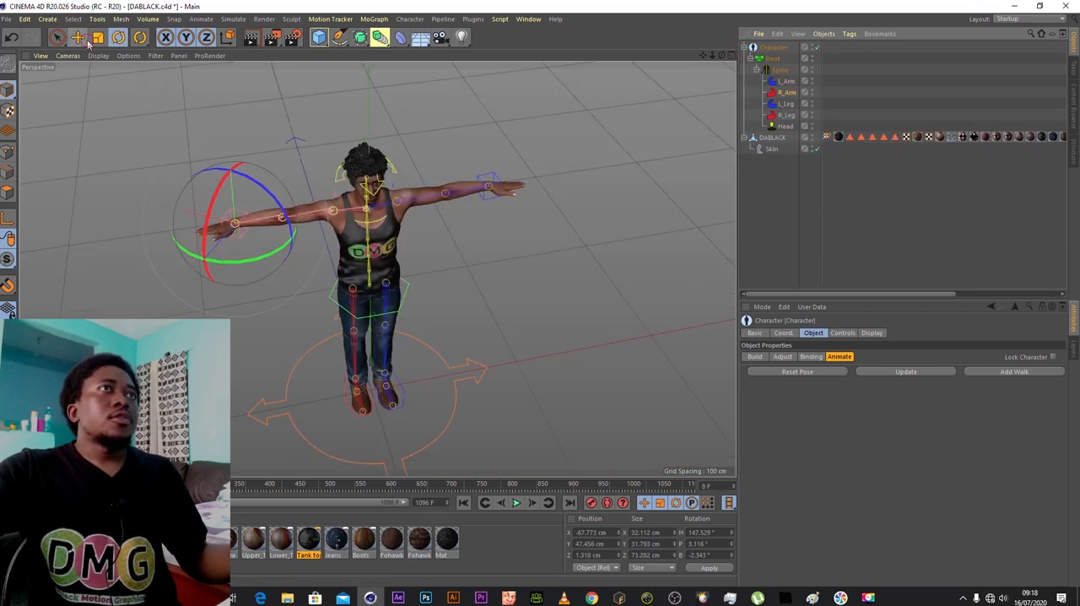
{"action": "left_click", "coordinate": [81, 39]}
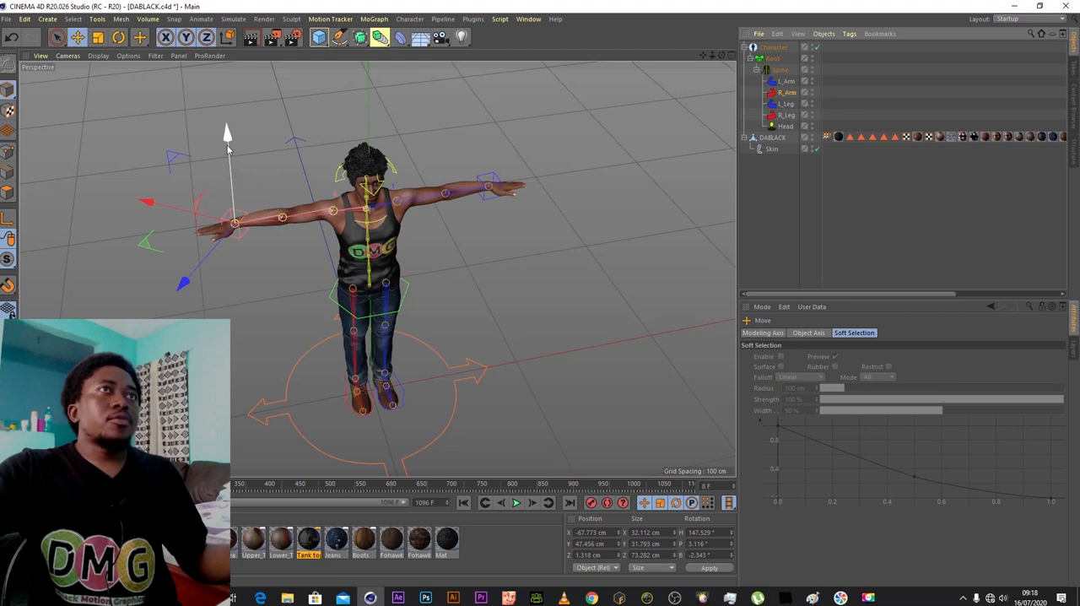
{"action": "left_click_drag", "start_coordinate": [230, 161], "coordinate": [265, 338]}
- Lower the L_Arm hand controller by about 104 cm so the left arm hangs beside the body
{"action": "left_click", "coordinate": [787, 82]}
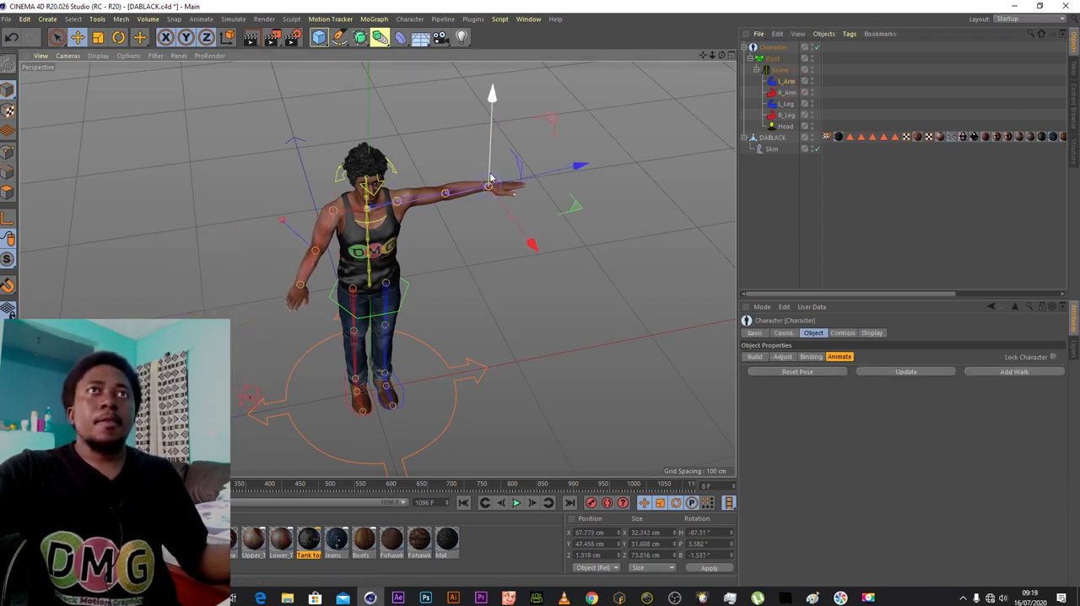
{"action": "left_click_drag", "start_coordinate": [486, 220], "coordinate": [484, 272]}
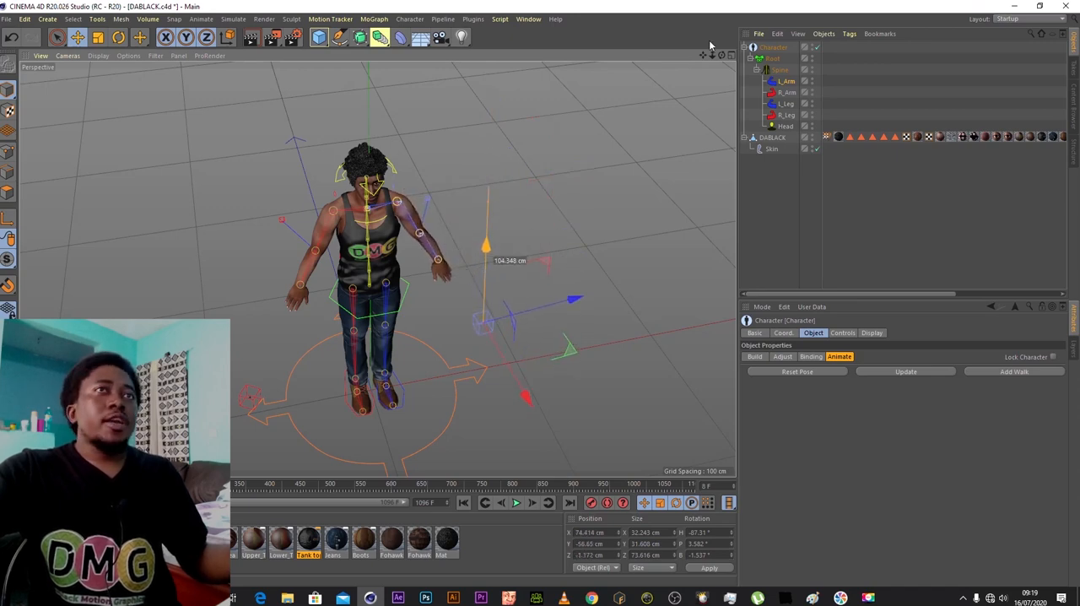
- Move the R_Leg foot controller forward so the right leg steps out in front of the body
{"action": "left_click_drag", "start_coordinate": [722, 55], "coordinate": [584, 35]}
{"action": "left_click", "coordinate": [447, 260]}
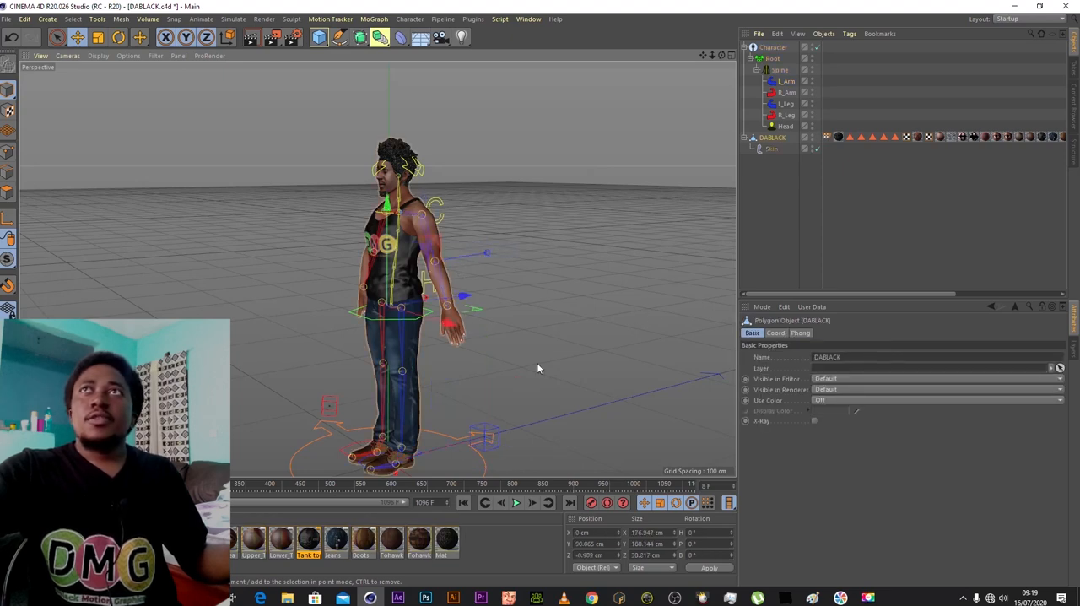
{"action": "left_click", "coordinate": [789, 103]}
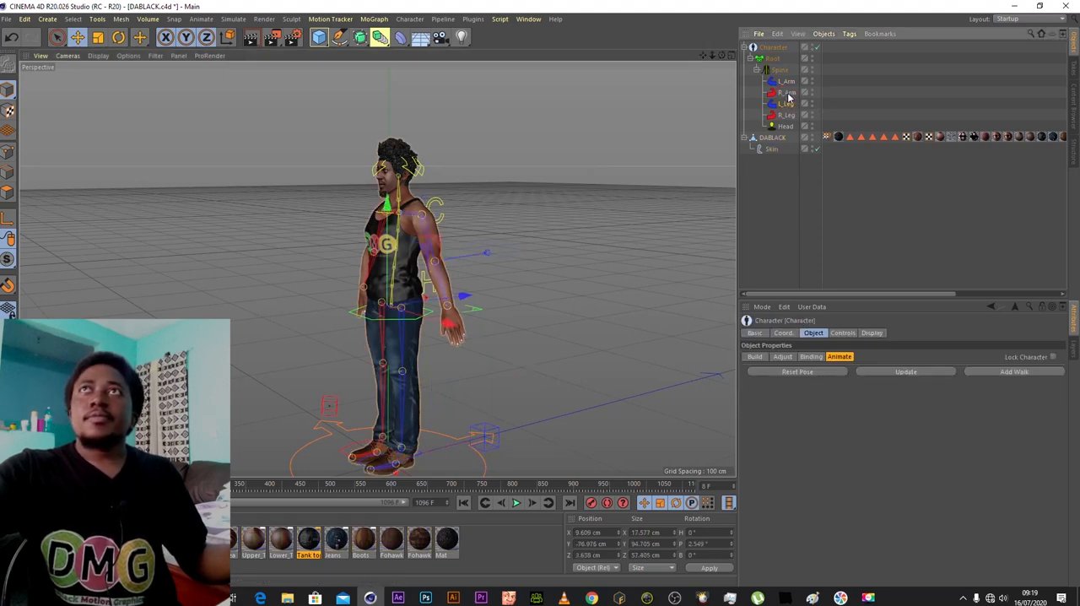
{"action": "left_click", "coordinate": [789, 94]}
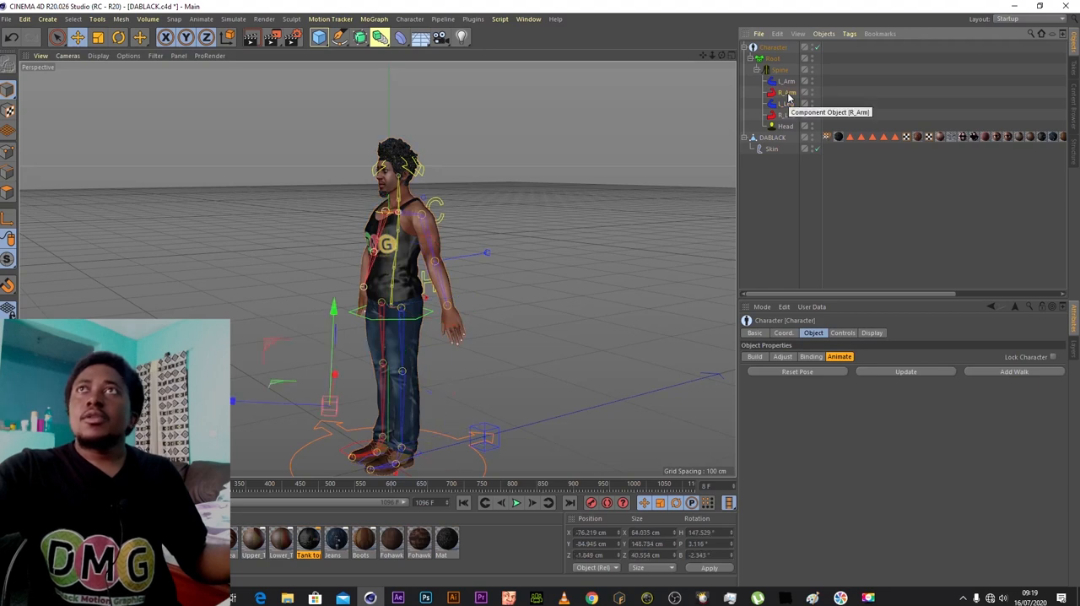
{"action": "left_click", "coordinate": [786, 115]}
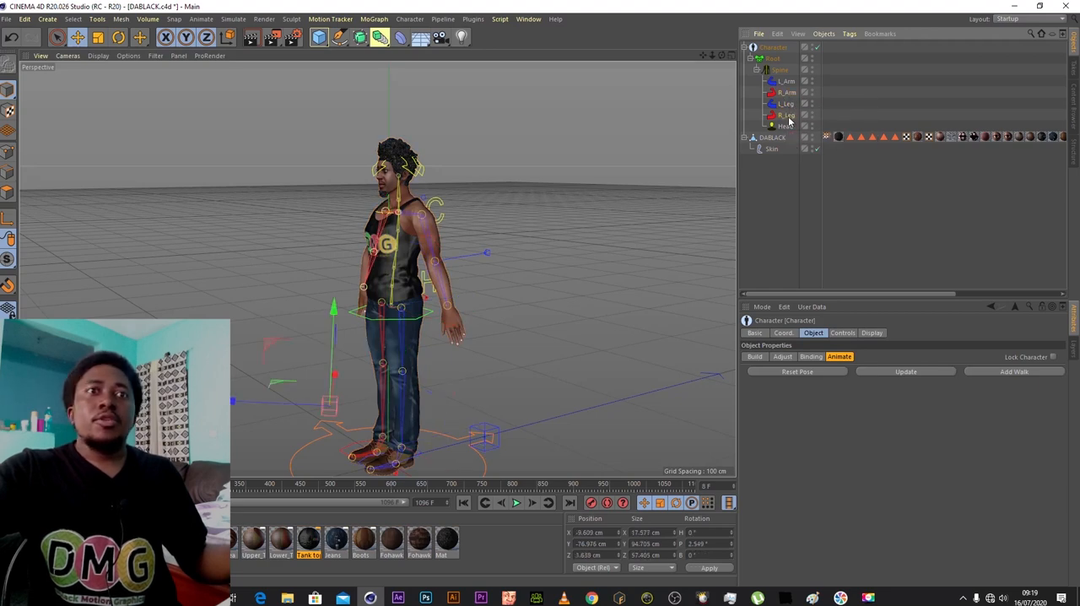
{"action": "left_click_drag", "start_coordinate": [458, 414], "coordinate": [376, 426]}
{"action": "left_click_drag", "start_coordinate": [704, 56], "coordinate": [706, 16]}
{"action": "mouse_move", "coordinate": [722, 57]}
{"action": "left_mouse_down"}
{"action": "mouse_move", "coordinate": [810, 50]}
{"action": "mouse_move", "coordinate": [924, 19]}
{"action": "mouse_move", "coordinate": [717, 68]}
{"action": "mouse_move", "coordinate": [699, 57]}
{"action": "mouse_move", "coordinate": [714, 68]}
{"action": "left_mouse_up"}
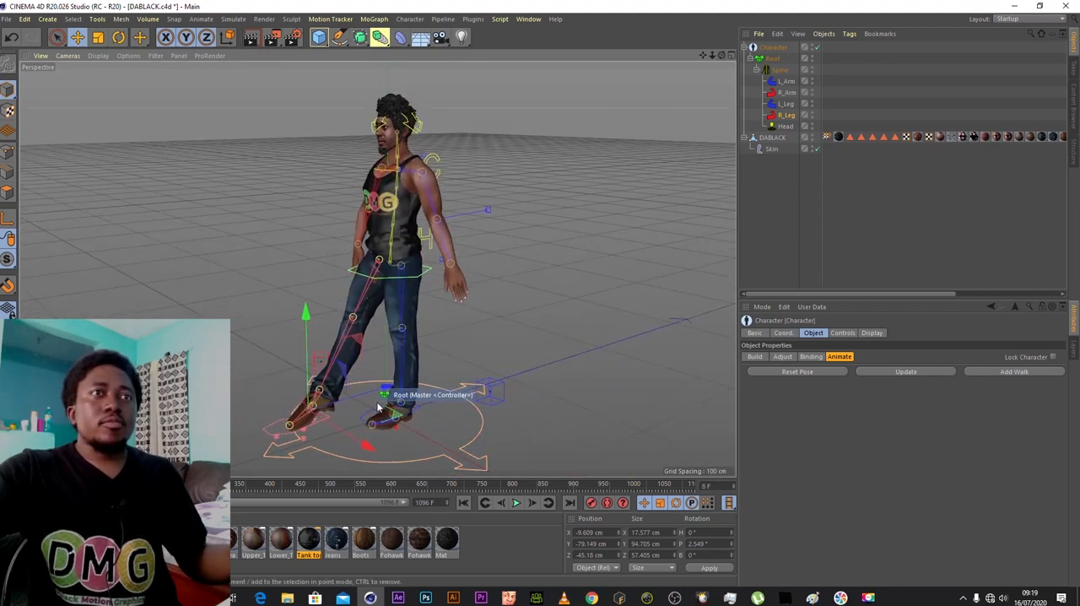
- Move the right foot controller back beside the left foot so the character stands upright
{"action": "left_click_drag", "start_coordinate": [411, 388], "coordinate": [450, 377]}
{"action": "left_click_drag", "start_coordinate": [448, 380], "coordinate": [442, 381]}
{"action": "left_click_drag", "start_coordinate": [721, 55], "coordinate": [841, 21]}
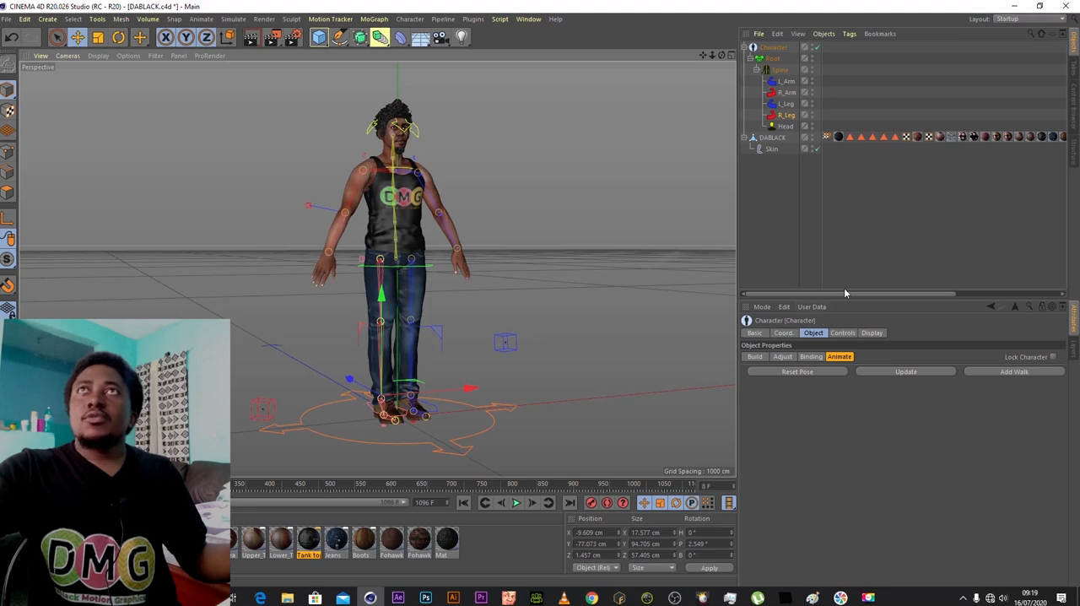
- Add a walk to the Character object in Animate mode
{"action": "mouse_move", "coordinate": [721, 55]}
{"action": "left_mouse_down"}
{"action": "mouse_move", "coordinate": [784, 52]}
{"action": "mouse_move", "coordinate": [742, 42]}
{"action": "mouse_move", "coordinate": [702, 82]}
{"action": "mouse_move", "coordinate": [702, 59]}
{"action": "left_mouse_up"}
{"action": "left_click_drag", "start_coordinate": [723, 57], "coordinate": [729, 55]}
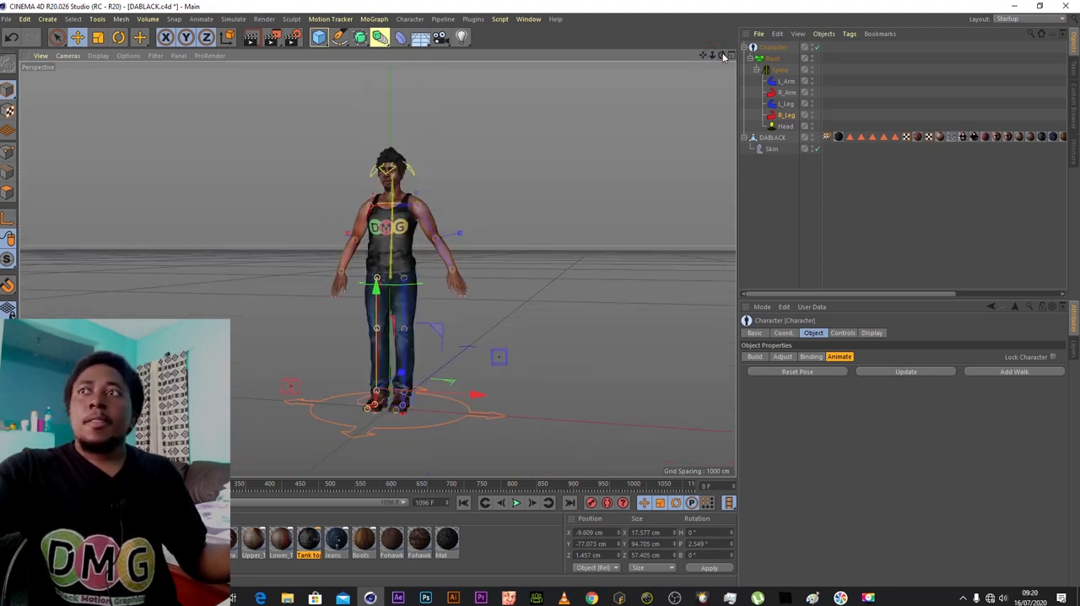
{"action": "left_click", "coordinate": [1018, 372]}
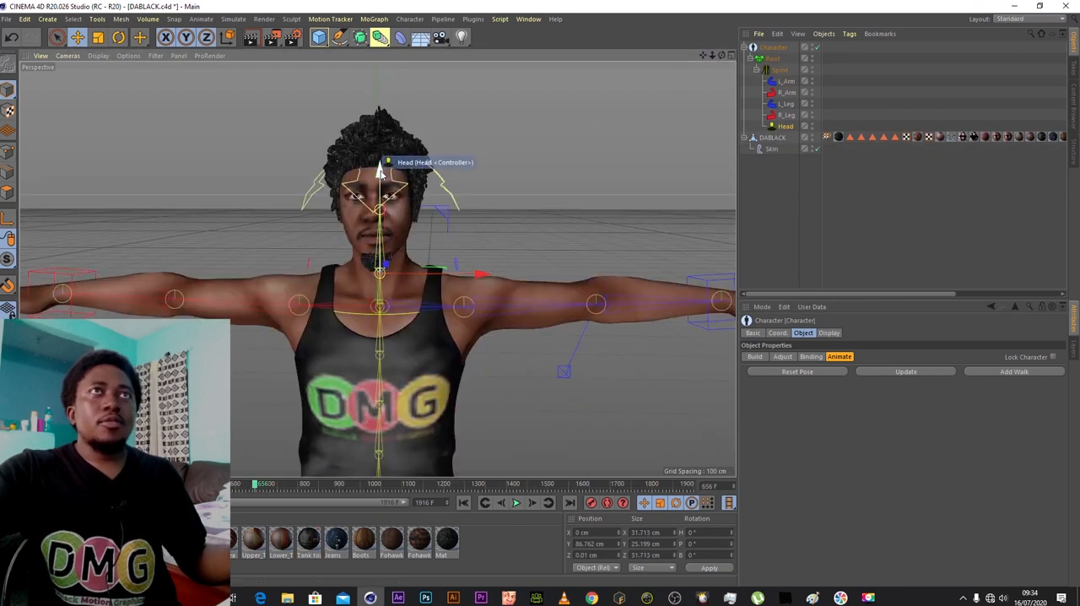
- Rotate the head controller to tilt the head down and turn it sideways
{"action": "left_click_drag", "start_coordinate": [381, 161], "coordinate": [383, 142]}
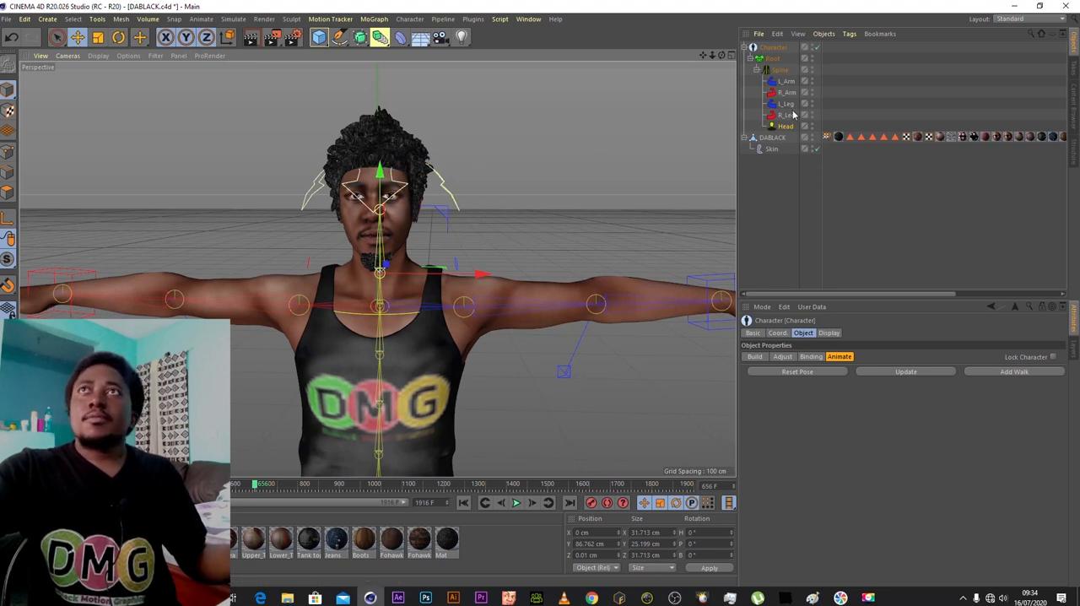
{"action": "left_click", "coordinate": [119, 37]}
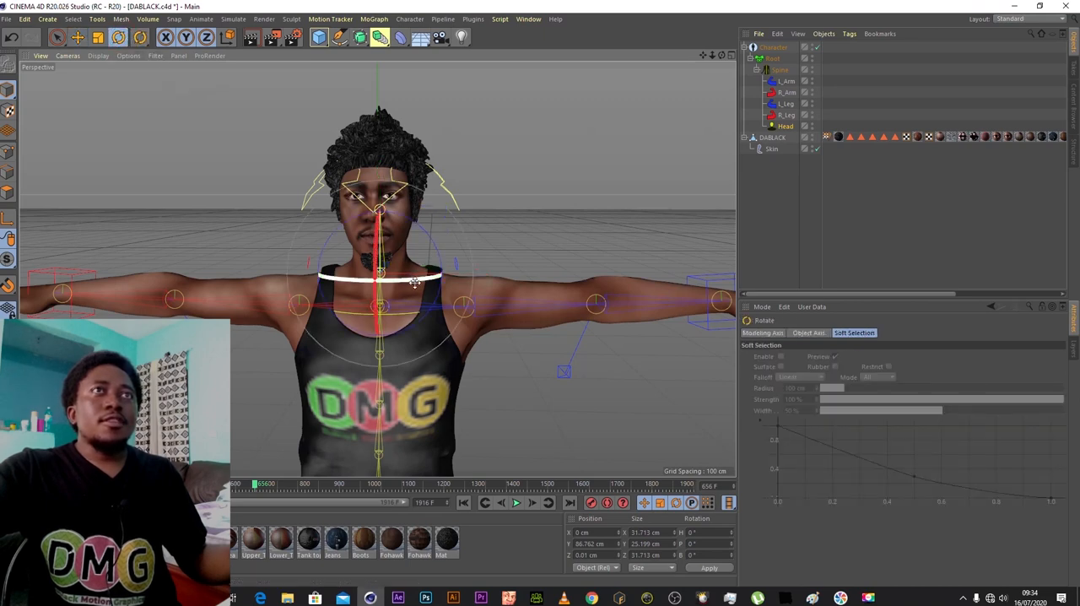
{"action": "left_click_drag", "start_coordinate": [436, 281], "coordinate": [388, 241]}
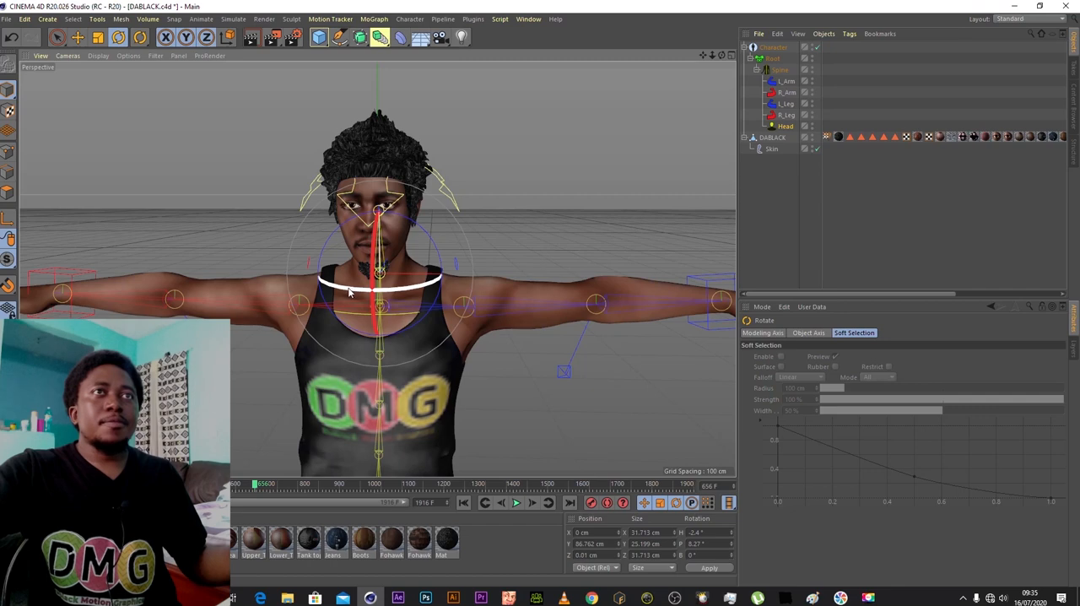
{"action": "left_click_drag", "start_coordinate": [385, 288], "coordinate": [359, 290]}
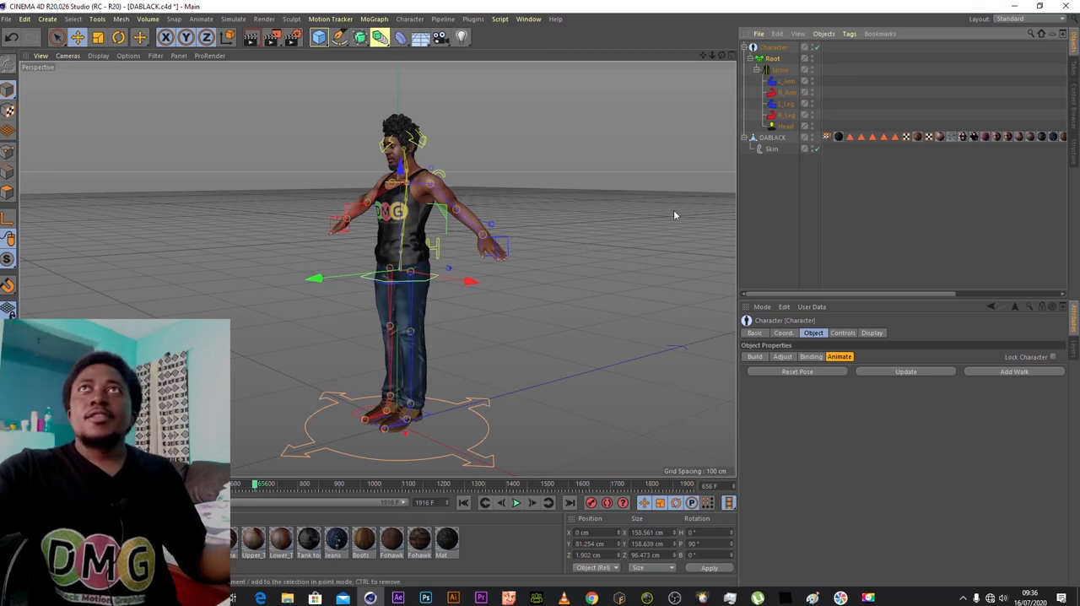
- Raise the body off the floor with the hip controller and bring it back down to about 89 cm in Y
{"action": "left_click_drag", "start_coordinate": [721, 55], "coordinate": [806, 53]}
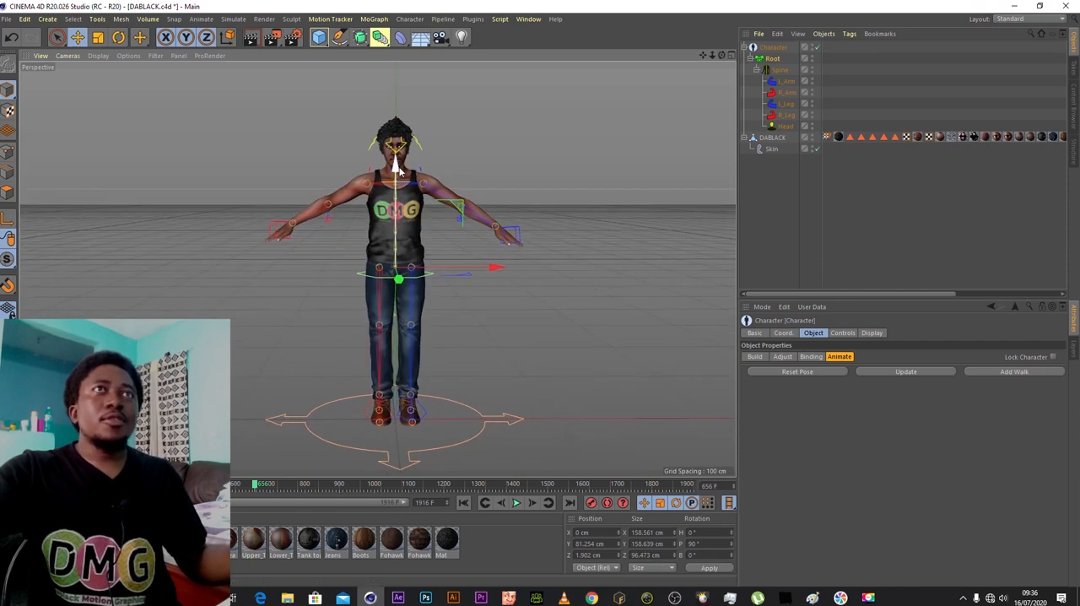
{"action": "left_click_drag", "start_coordinate": [398, 150], "coordinate": [411, 68]}
{"action": "left_click_drag", "start_coordinate": [413, 205], "coordinate": [413, 158]}
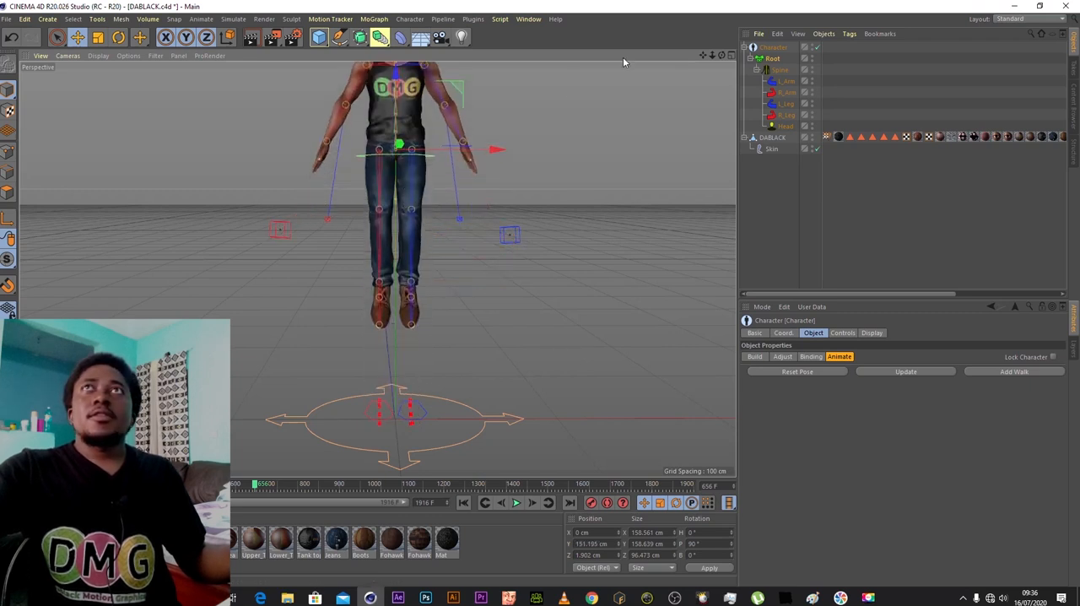
{"action": "left_click_drag", "start_coordinate": [714, 59], "coordinate": [714, 60]}
{"action": "left_click_drag", "start_coordinate": [388, 114], "coordinate": [384, 183]}
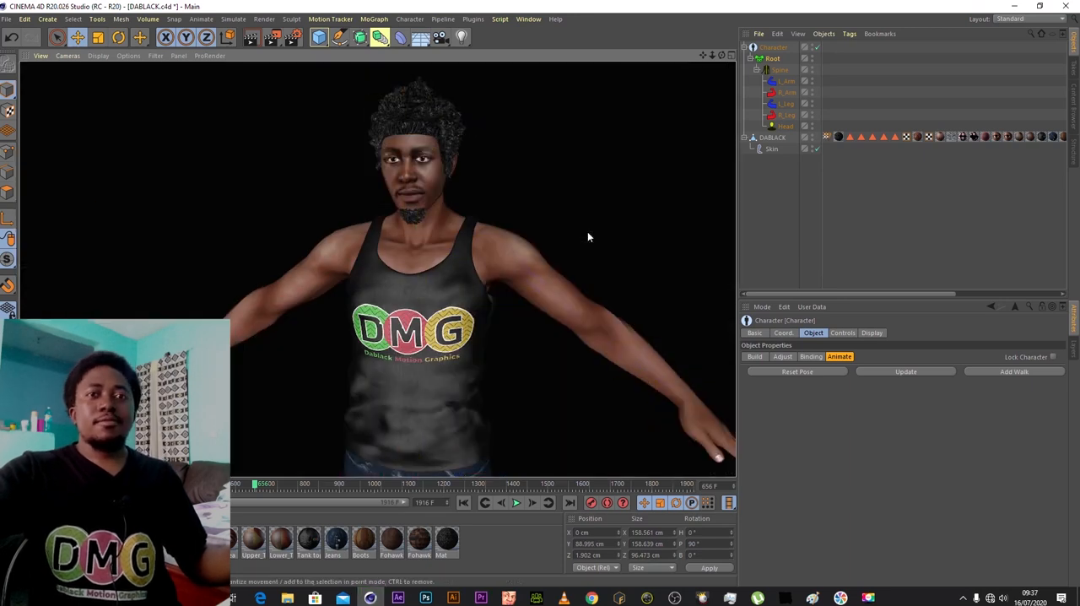